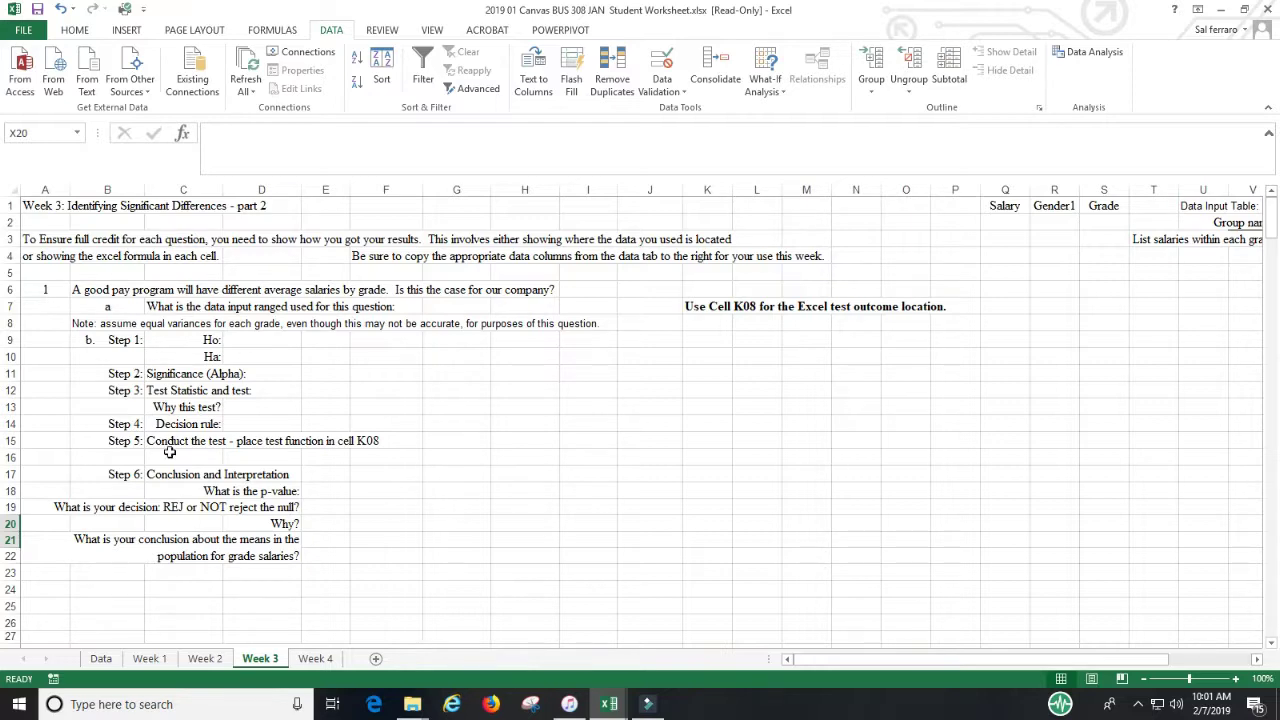
- On the Data sheet, select and copy the Salary (B1:B51) and Gender1/Grade (K1:L51) columns
{"action": "scroll", "coordinate": [667, 407], "scroll_direction": "down", "scroll_amount": 8}
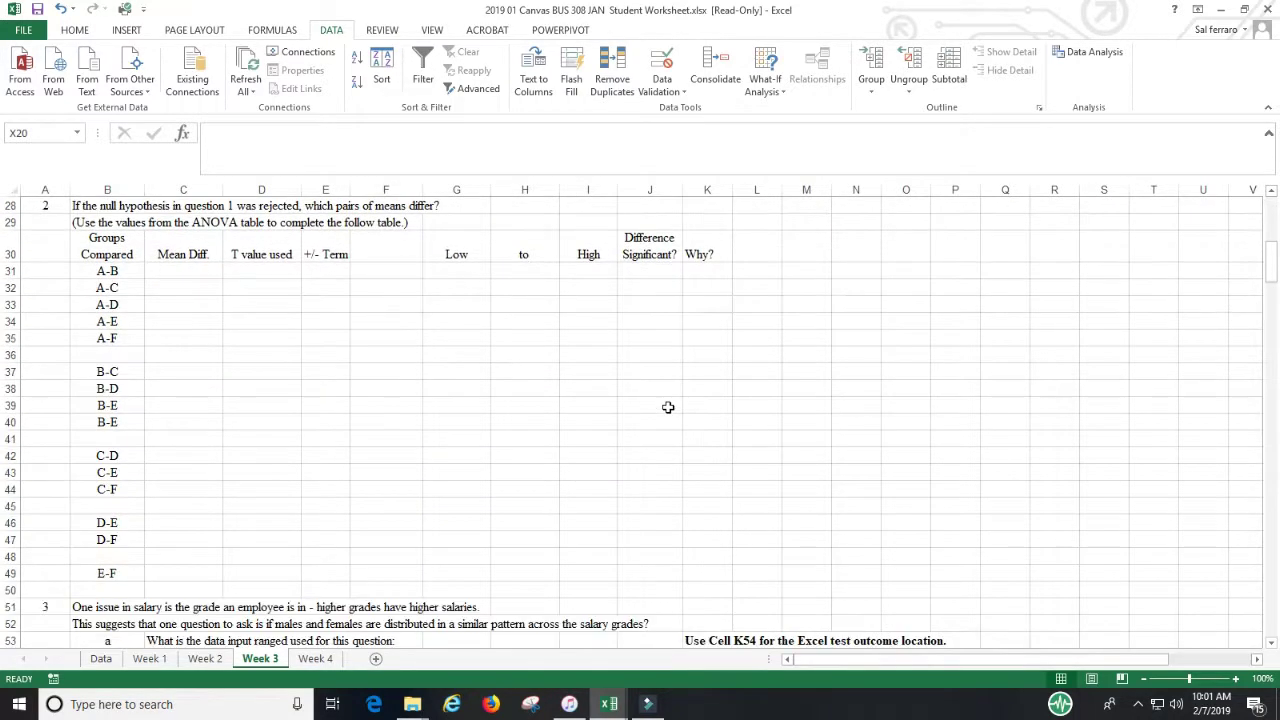
{"action": "scroll", "coordinate": [667, 407], "scroll_direction": "up", "scroll_amount": 8}
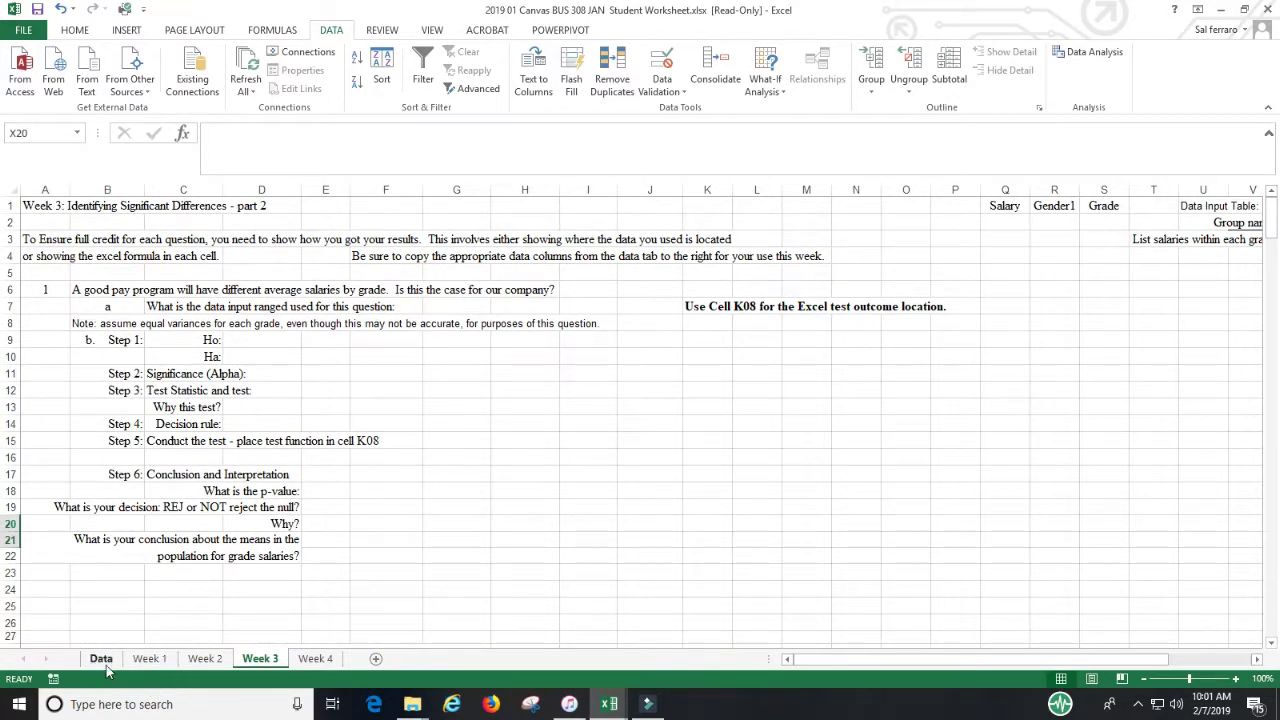
{"action": "left_click", "coordinate": [101, 658]}
{"action": "left_click", "coordinate": [695, 492]}
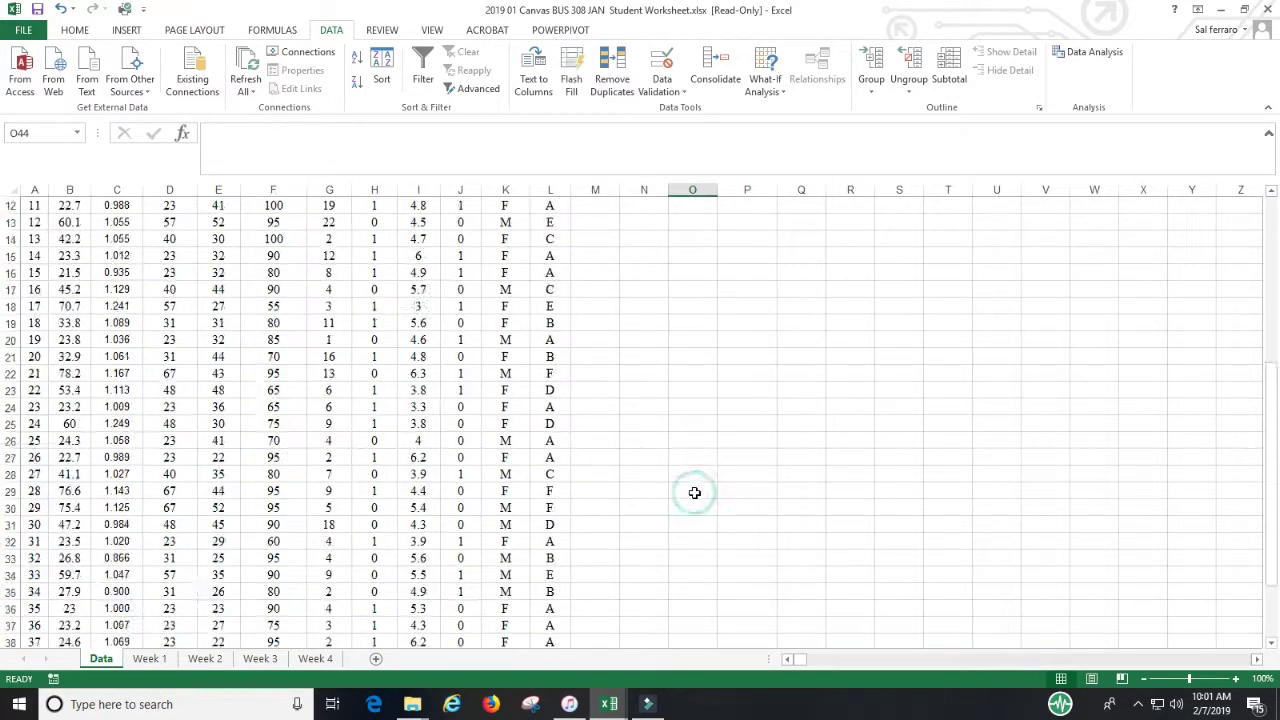
{"action": "scroll", "coordinate": [695, 492], "scroll_direction": "up", "scroll_amount": 9}
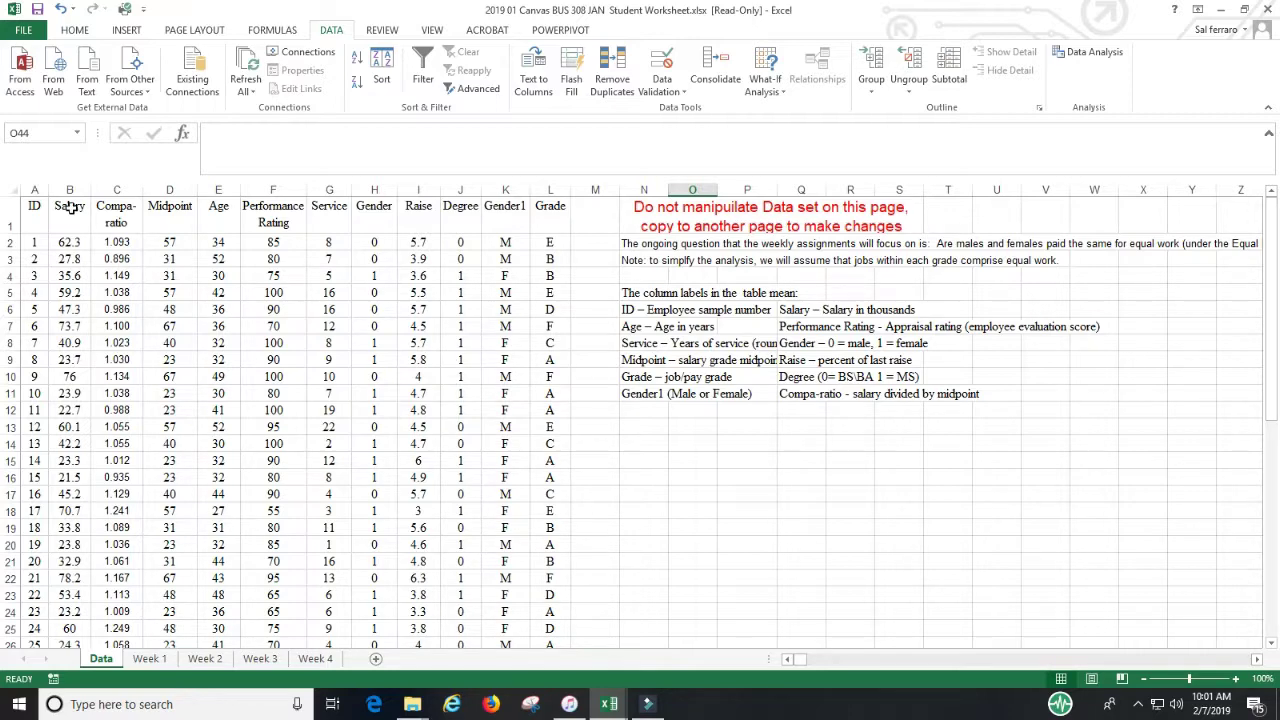
{"action": "left_click_drag", "start_coordinate": [69, 205], "coordinate": [68, 603]}
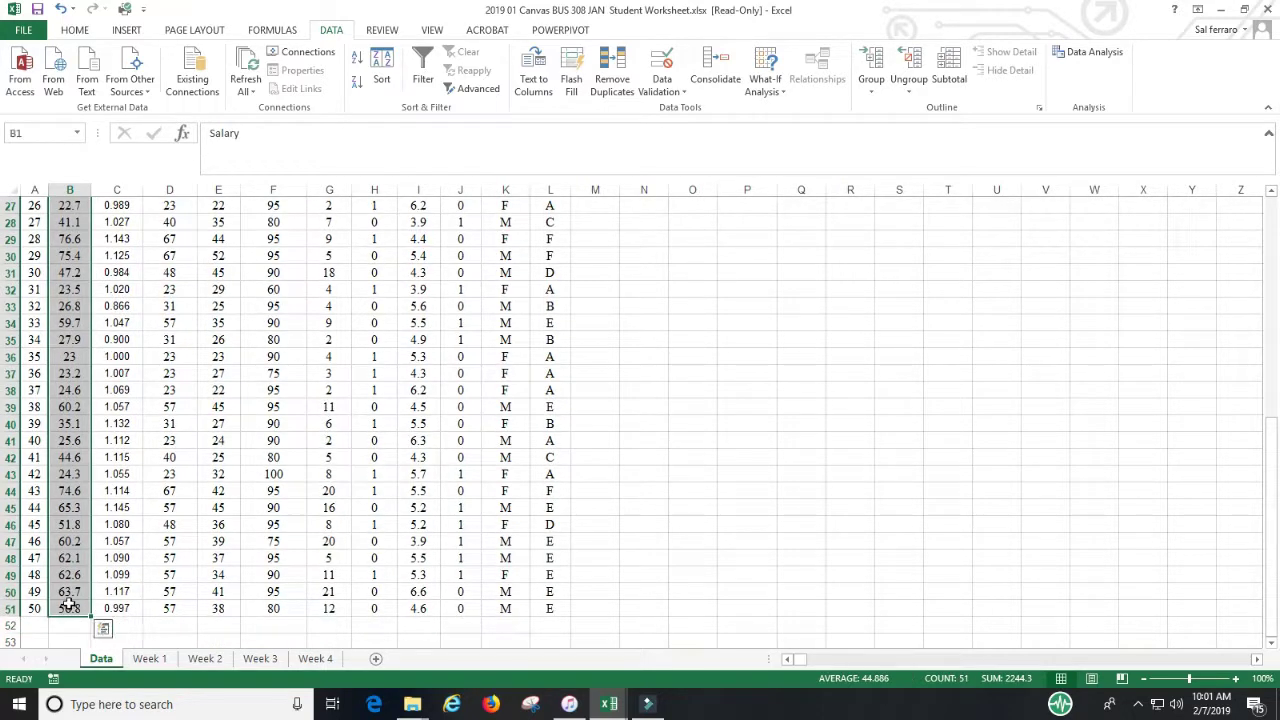
{"action": "scroll", "coordinate": [711, 594], "scroll_direction": "up", "scroll_amount": 8}
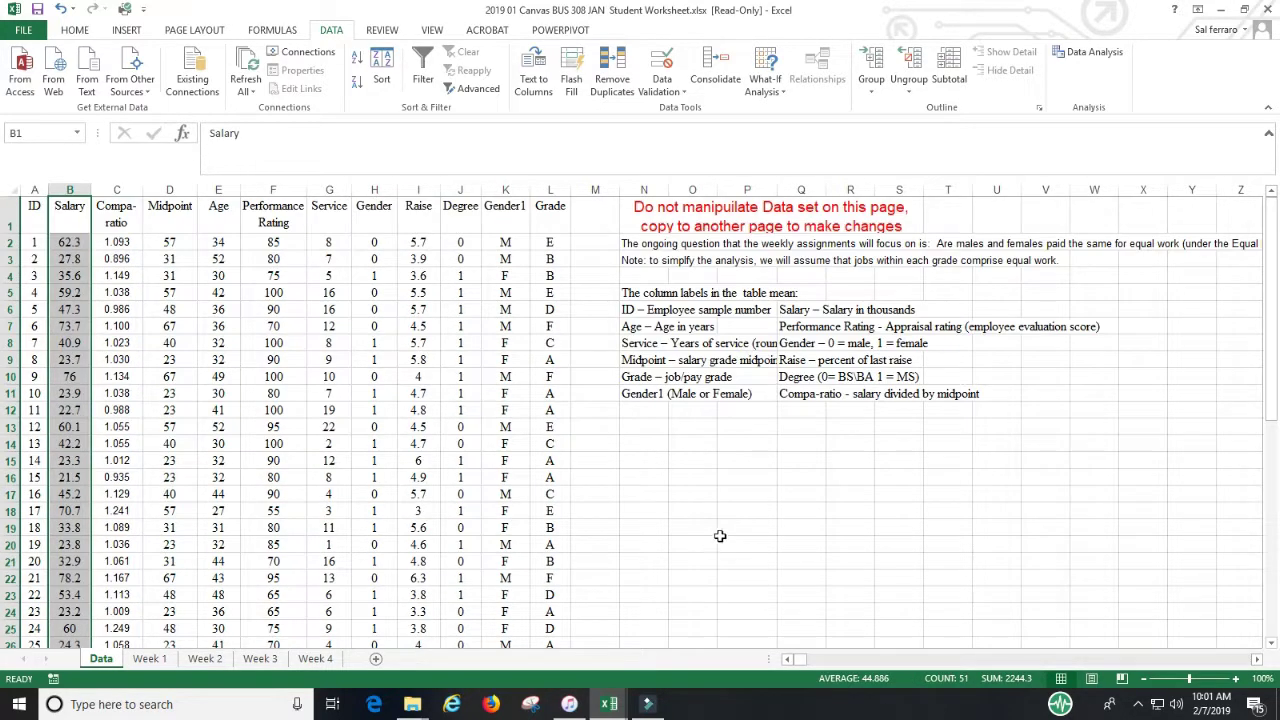
{"action": "left_click_drag", "start_coordinate": [504, 220], "coordinate": [554, 591]}
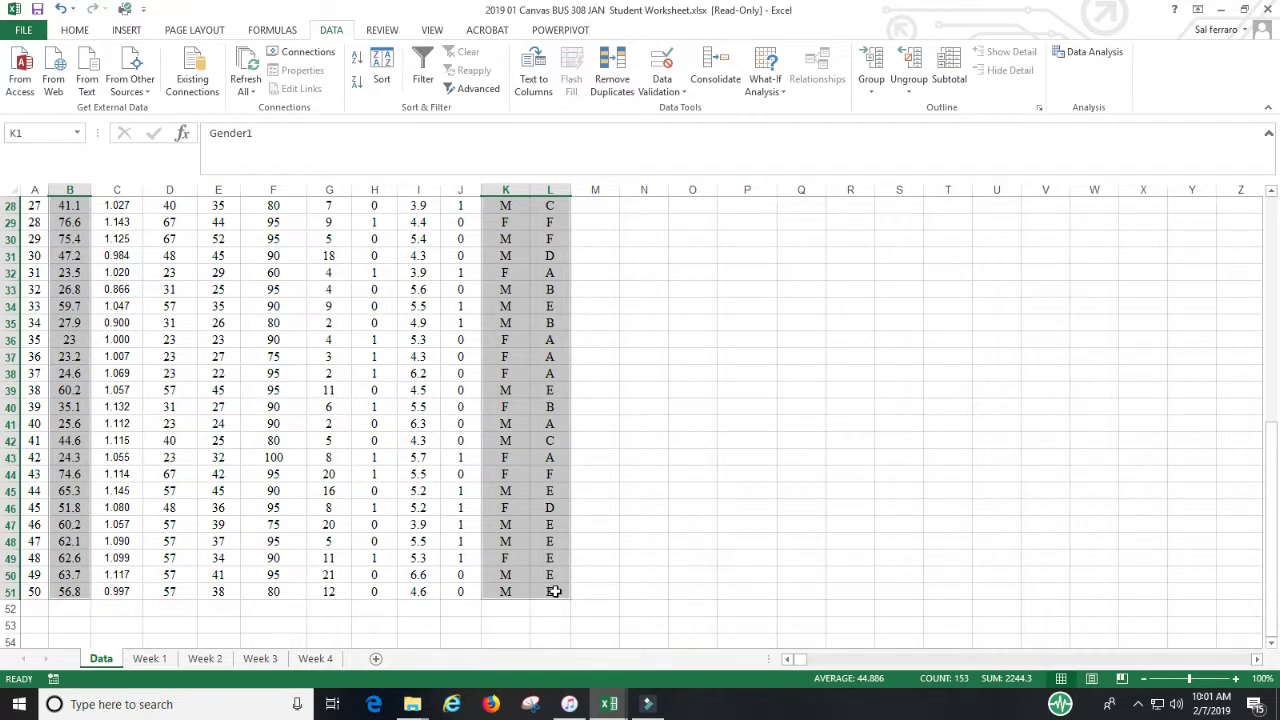
{"action": "key", "text": "ctrl+c"}
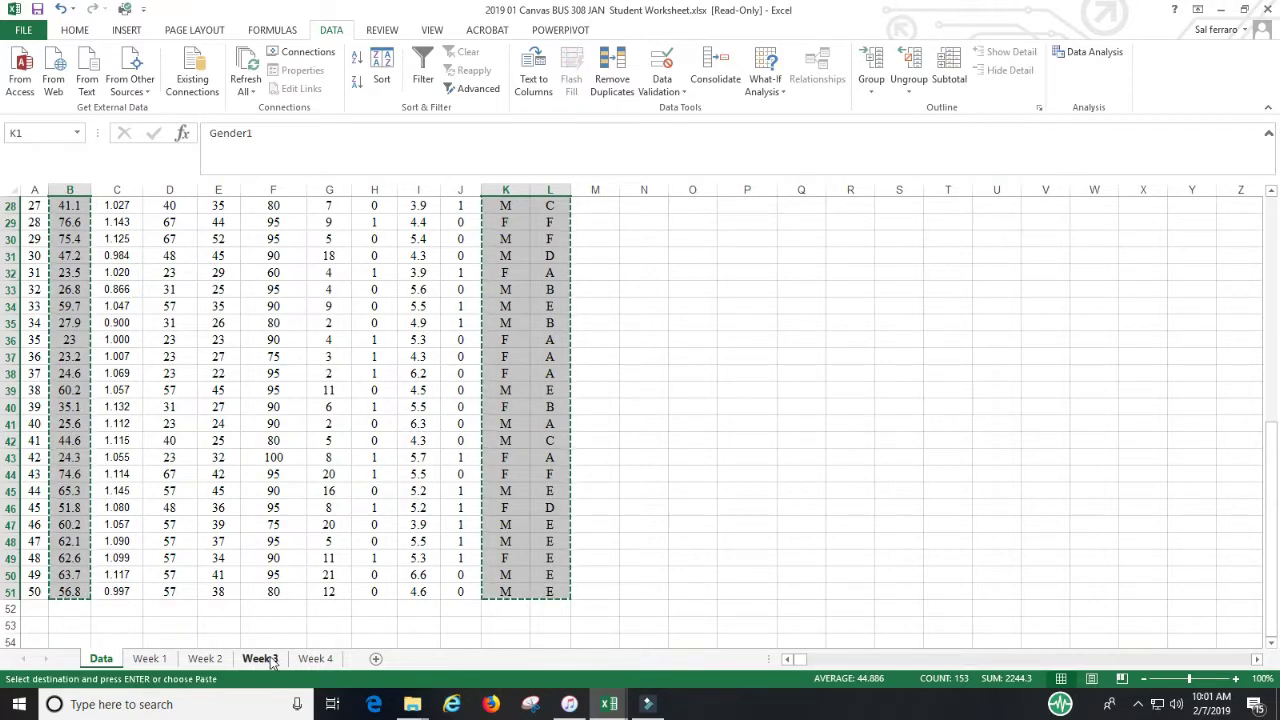
- Paste the copied Salary, Gender1 and Grade columns into Q1:S51 on the Week 3 sheet
{"action": "left_click", "coordinate": [259, 658]}
{"action": "left_click_drag", "start_coordinate": [1000, 206], "coordinate": [1098, 206]}
{"action": "key", "text": "ctrl+v"}
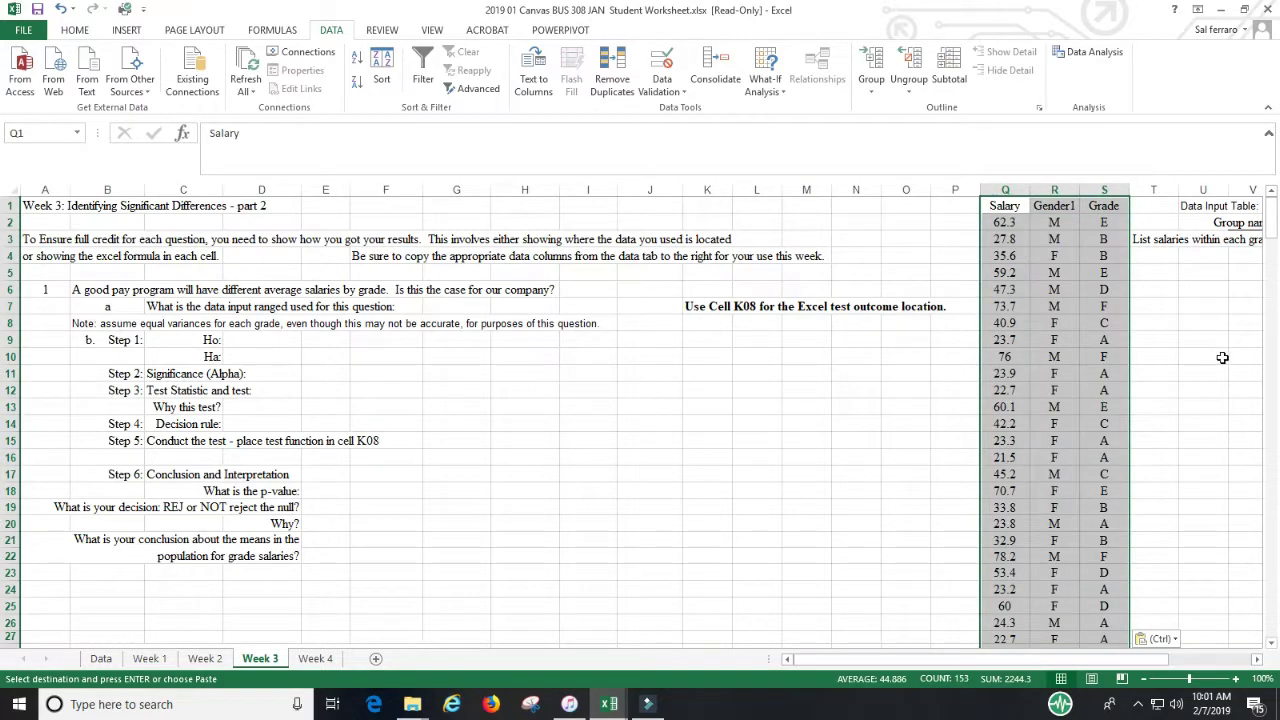
{"action": "left_click", "coordinate": [1258, 660]}
{"action": "left_click", "coordinate": [1258, 660]}
{"action": "left_click", "coordinate": [1258, 660]}
{"action": "left_click", "coordinate": [1257, 660]}
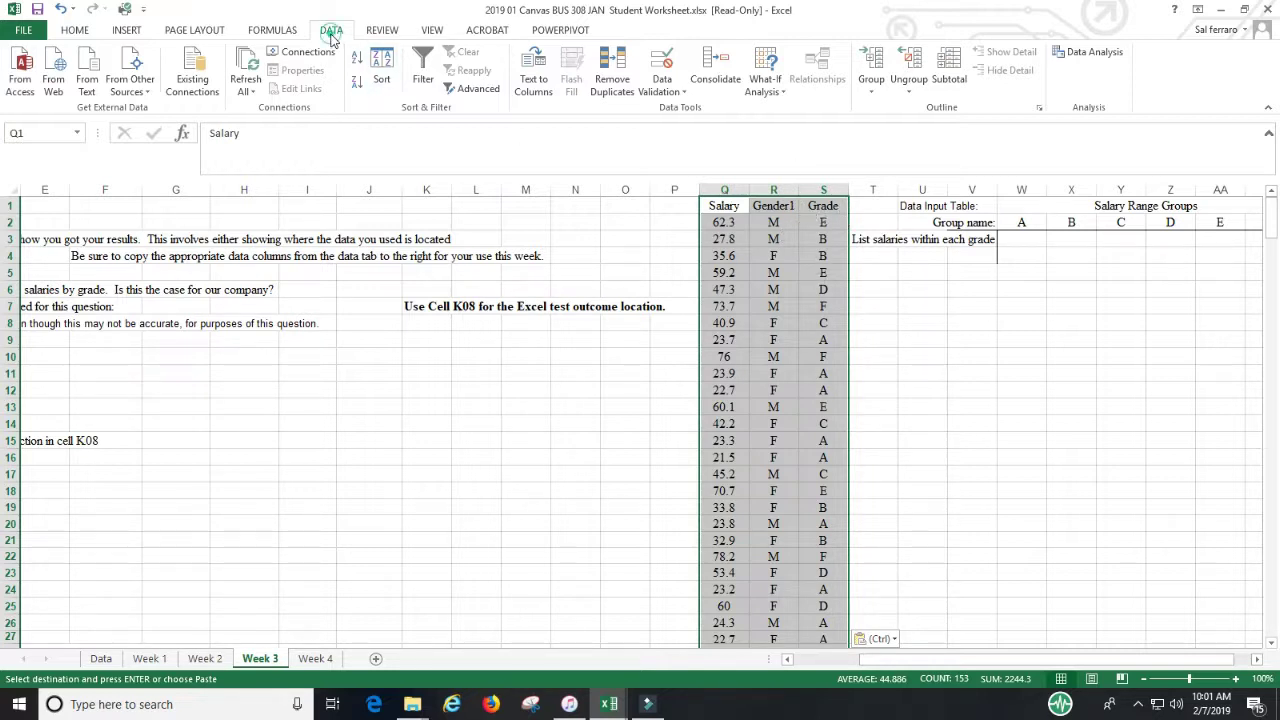
- Sort the Q–S data by Grade, then by Gender1, in the Sort dialog
{"action": "left_click", "coordinate": [382, 72]}
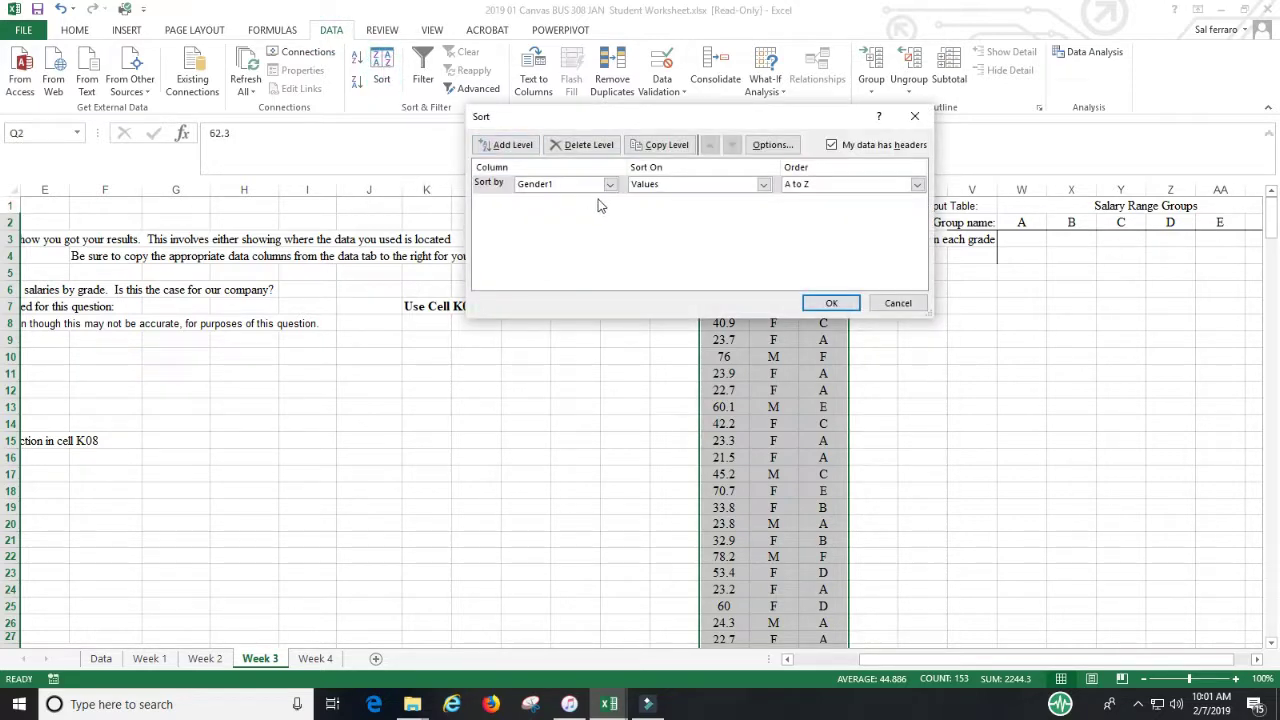
{"action": "left_click_drag", "start_coordinate": [633, 124], "coordinate": [355, 78]}
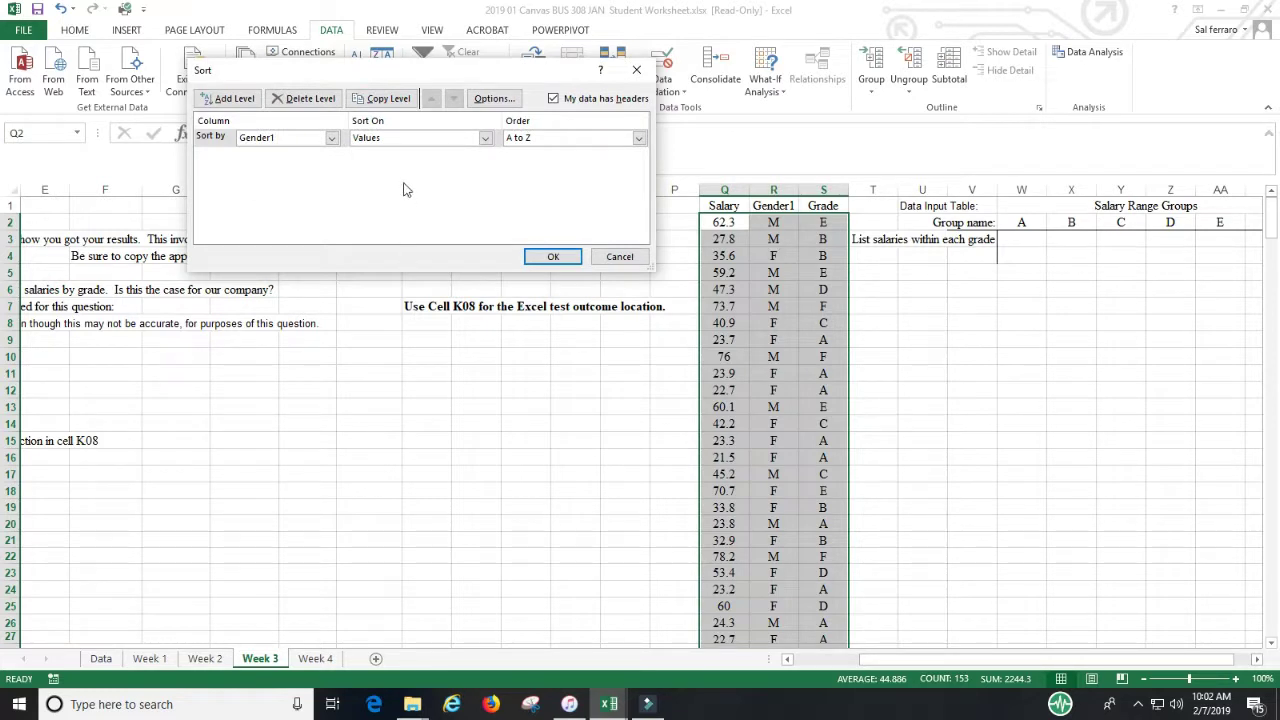
{"action": "left_click", "coordinate": [332, 139]}
{"action": "left_click", "coordinate": [309, 174]}
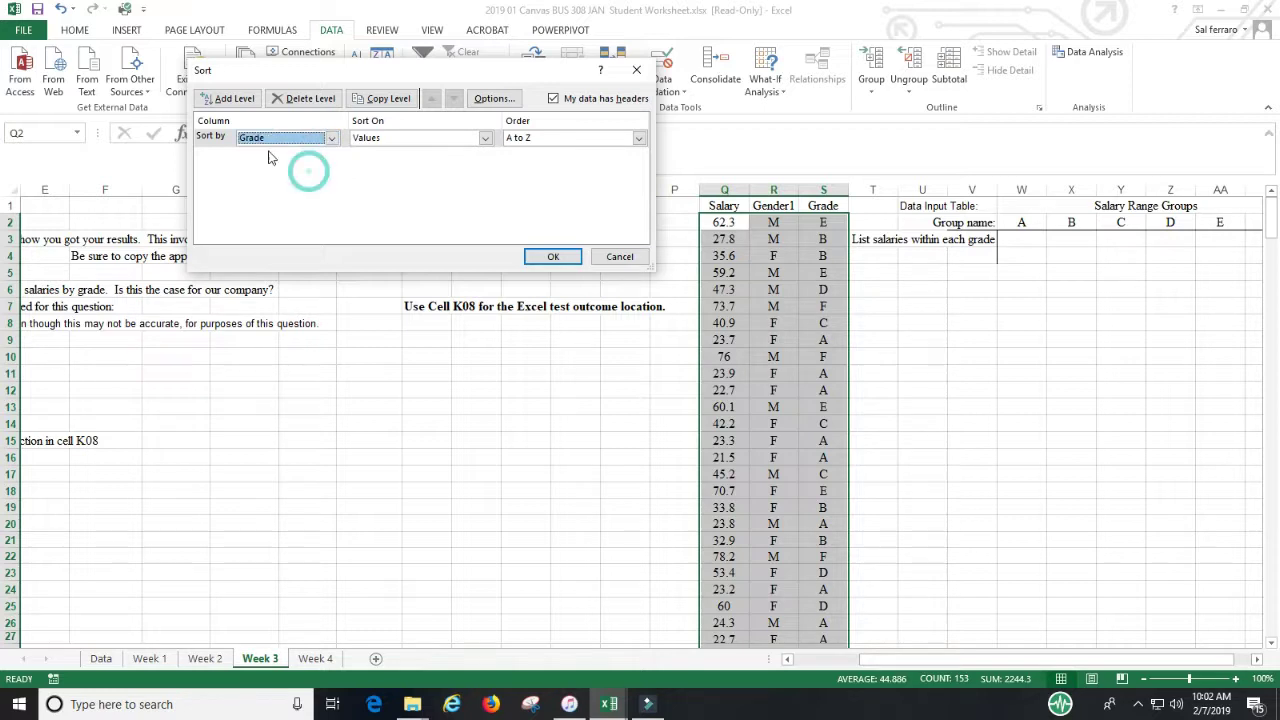
{"action": "left_click", "coordinate": [227, 99]}
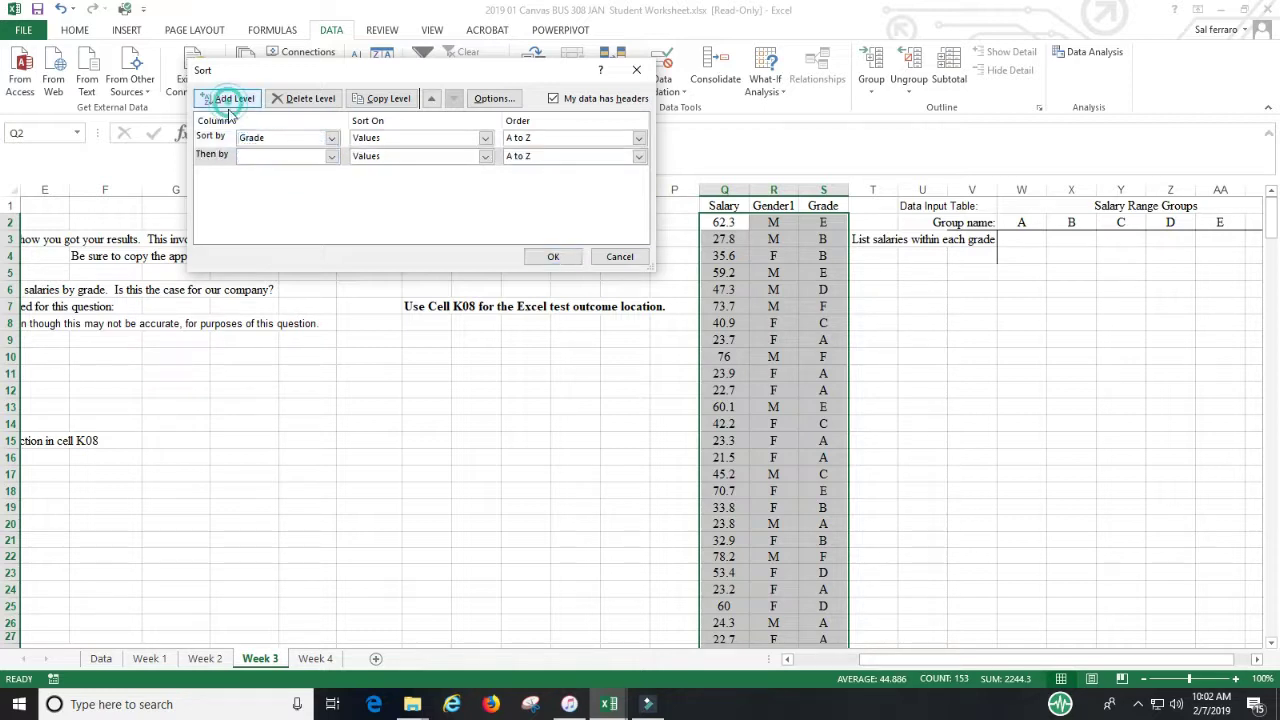
{"action": "left_click", "coordinate": [332, 157]}
{"action": "left_click", "coordinate": [306, 181]}
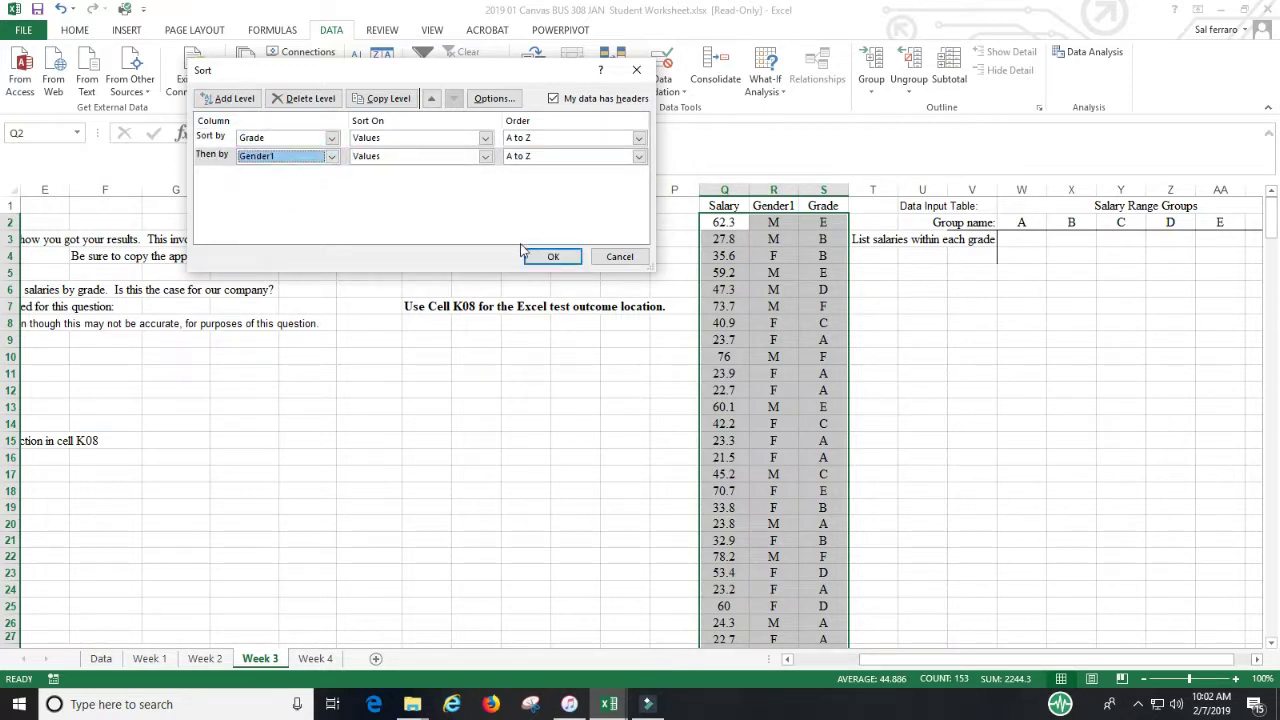
{"action": "left_click", "coordinate": [551, 258]}
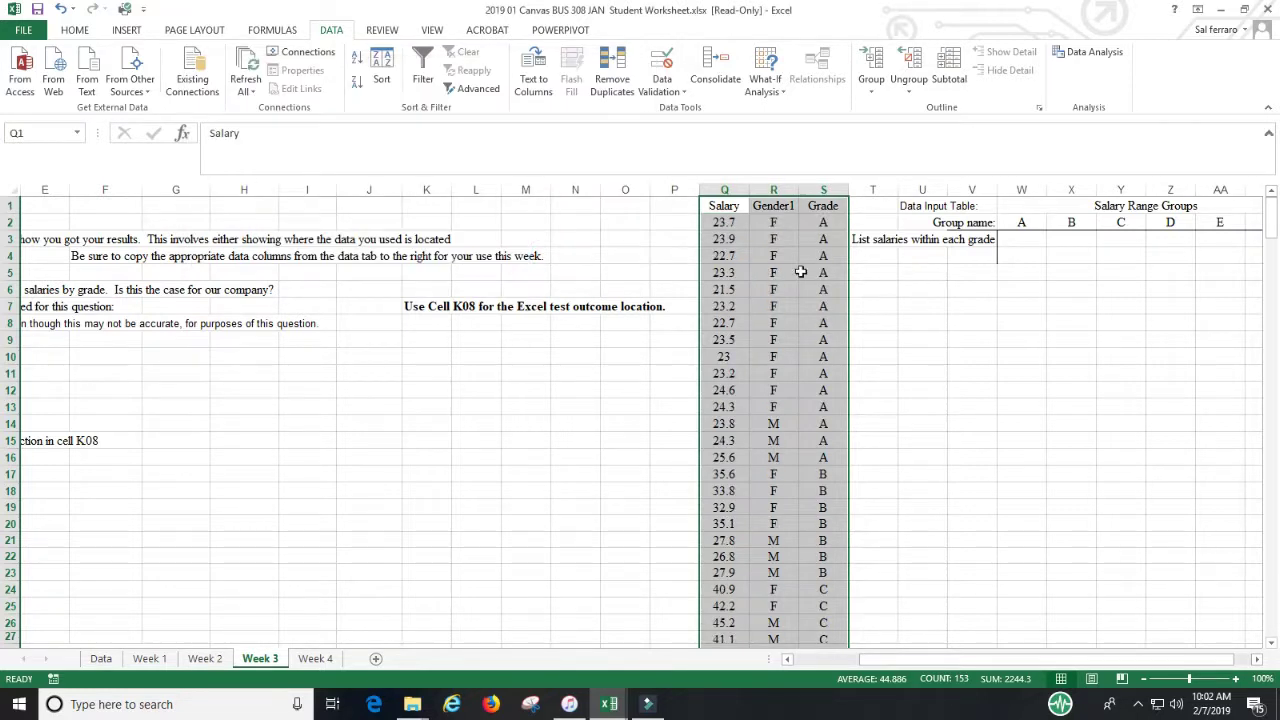
{"action": "left_click_drag", "start_coordinate": [824, 220], "coordinate": [834, 441]}
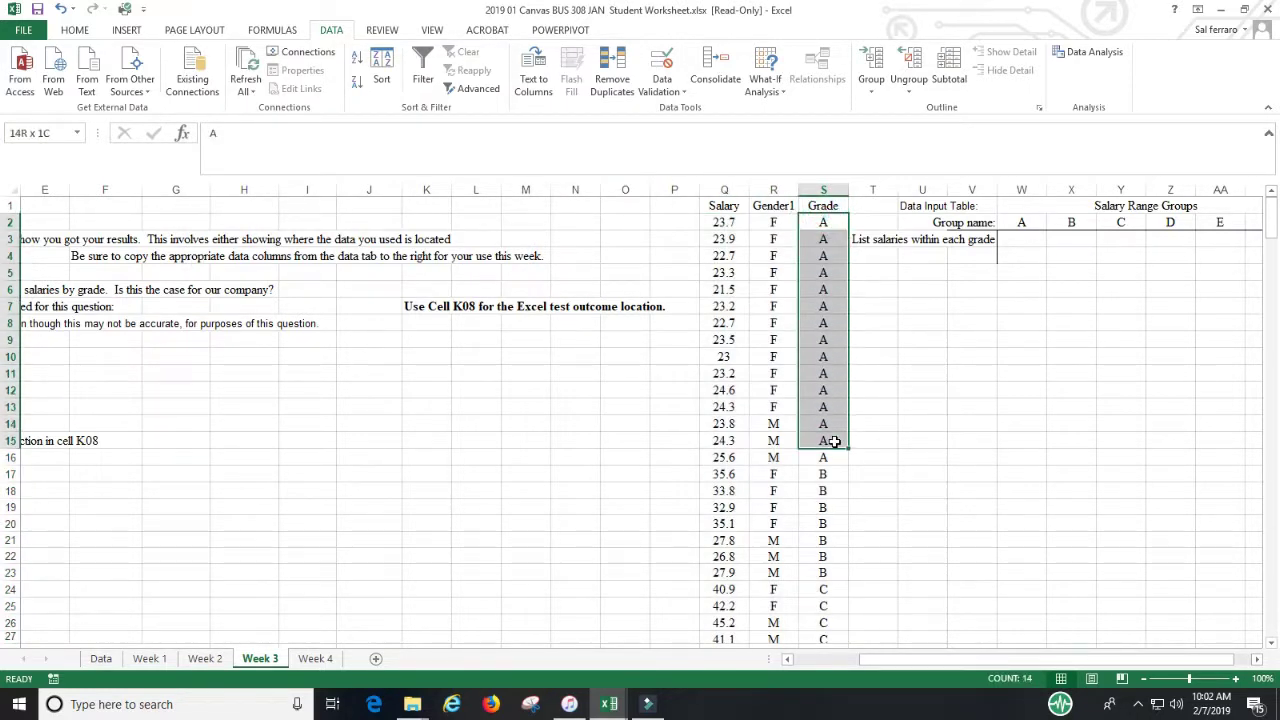
{"action": "left_click_drag", "start_coordinate": [774, 223], "coordinate": [777, 456]}
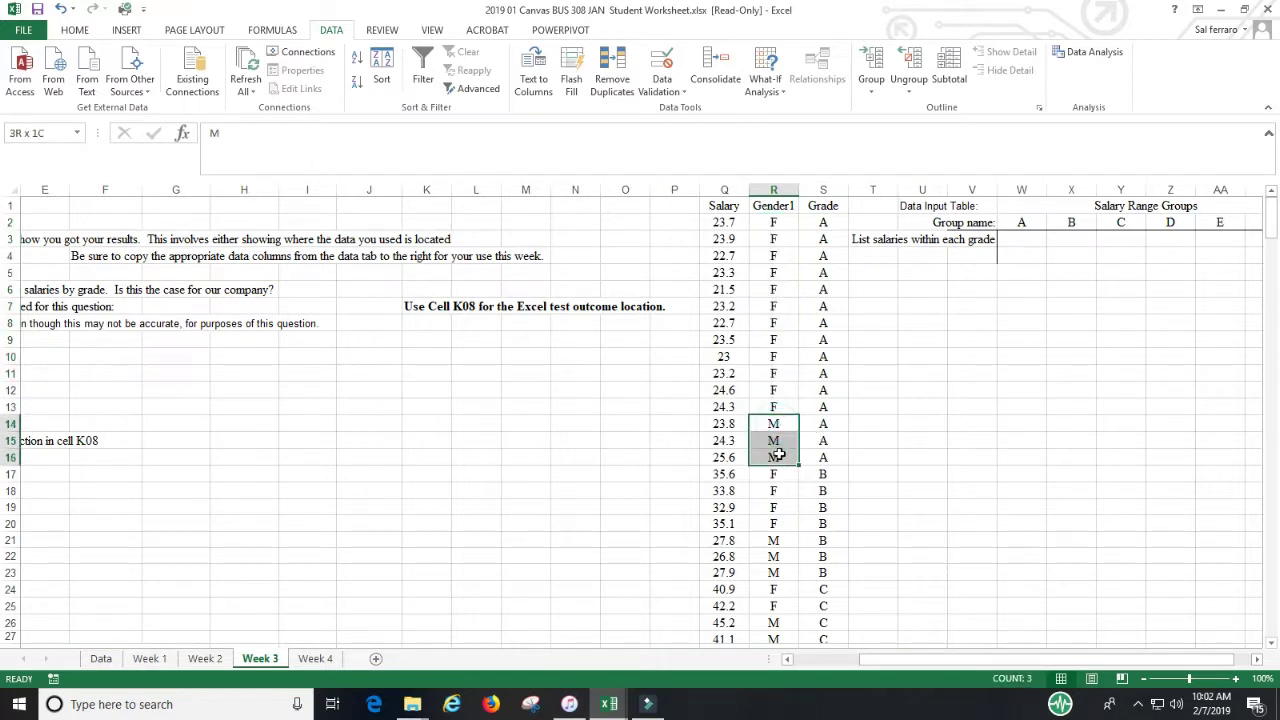
{"action": "left_click", "coordinate": [768, 224]}
{"action": "left_click_drag", "start_coordinate": [768, 224], "coordinate": [831, 453]}
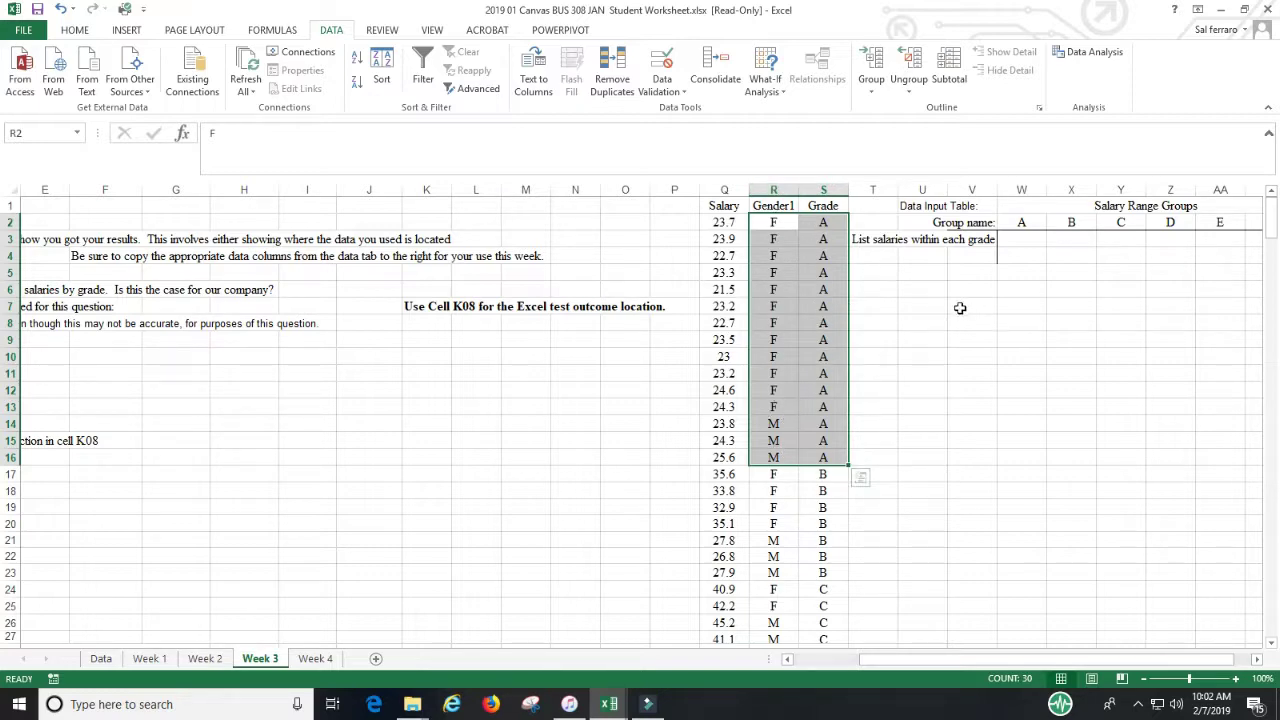
{"action": "scroll", "coordinate": [530, 265], "scroll_direction": "right", "scroll_amount": 4}
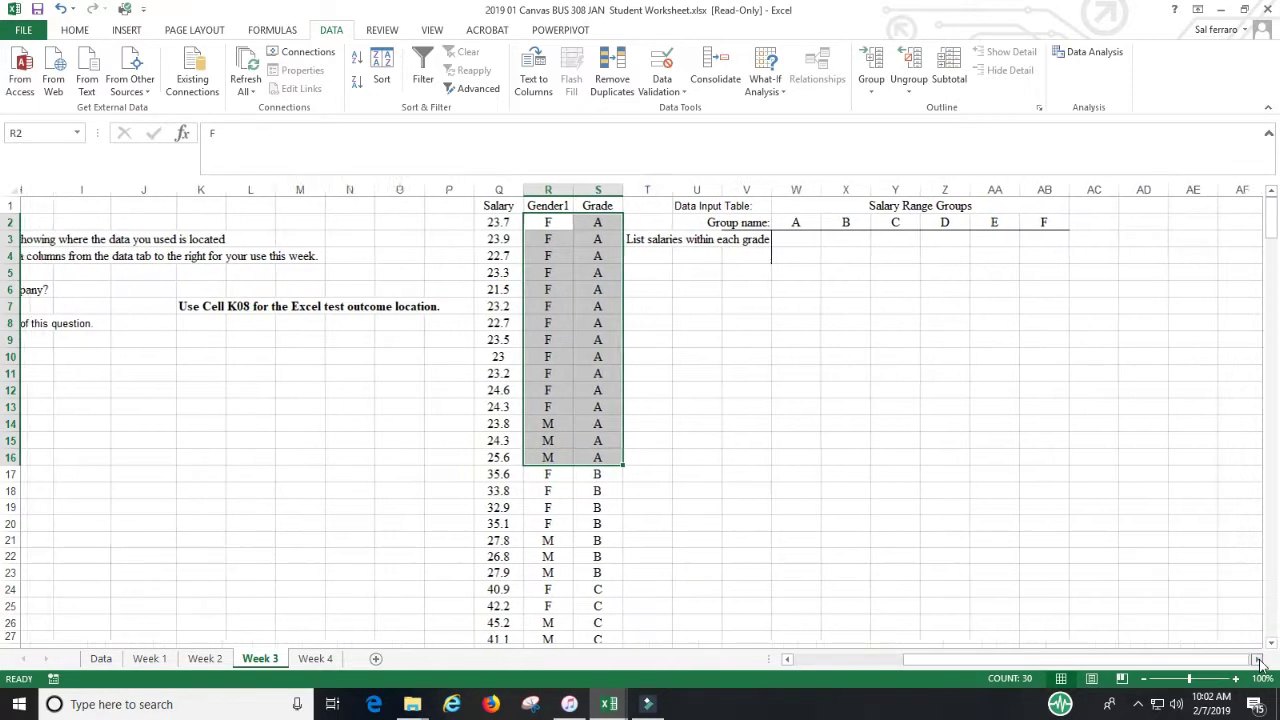
- Copy the grade A and grade B salaries from column Q under group names A and B
{"action": "left_click_drag", "start_coordinate": [465, 224], "coordinate": [462, 457]}
{"action": "key", "text": "ctrl+c"}
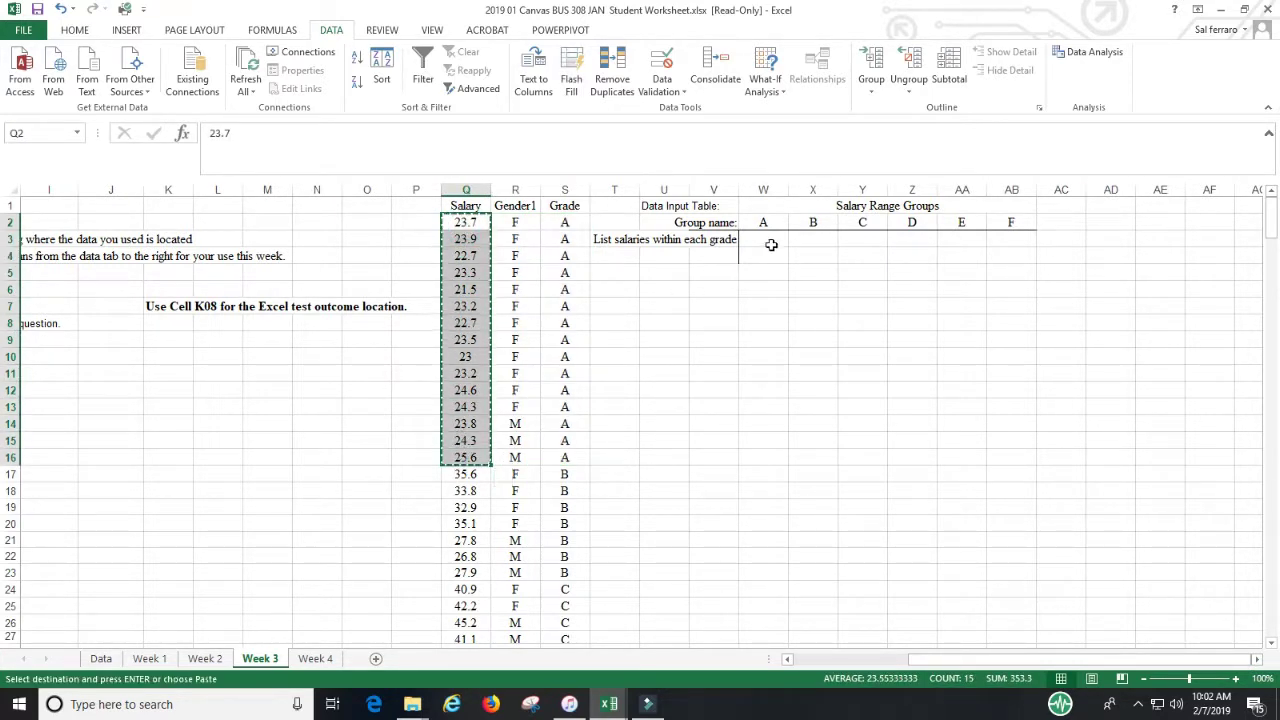
{"action": "left_click", "coordinate": [768, 243]}
{"action": "key", "text": "ctrl+v"}
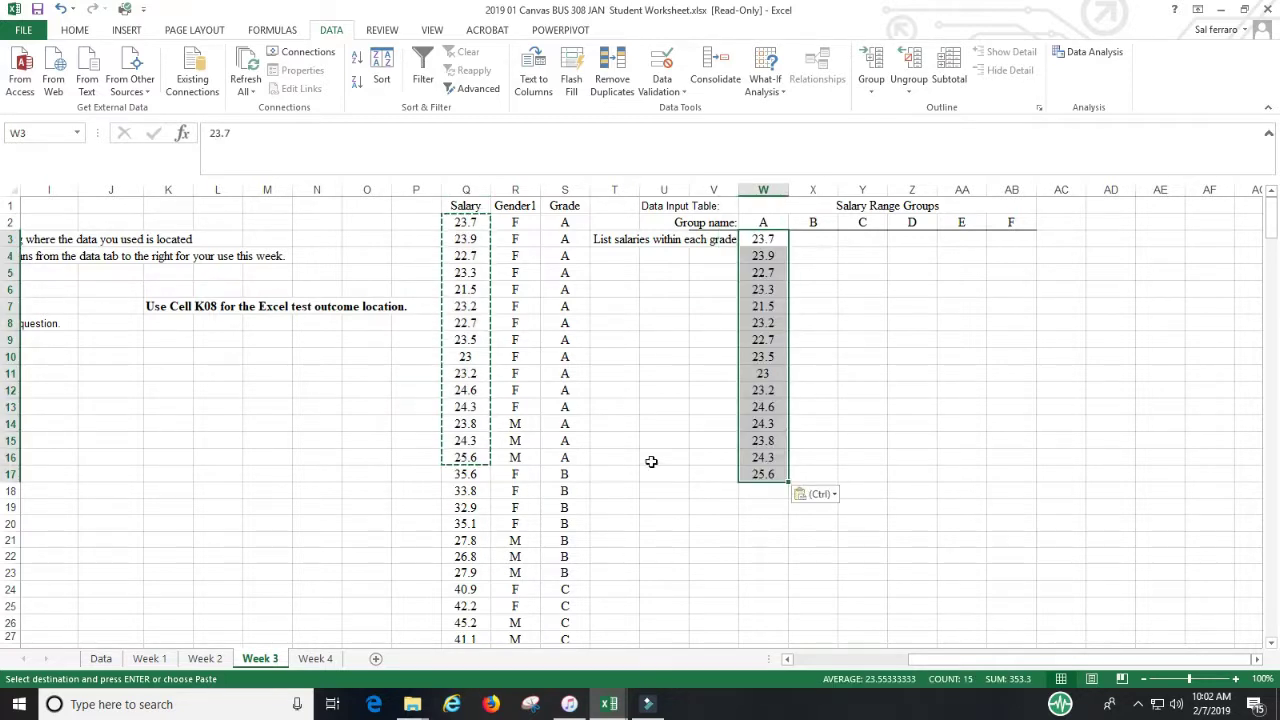
{"action": "scroll", "coordinate": [577, 427], "scroll_direction": "down", "scroll_amount": 2}
{"action": "left_click_drag", "start_coordinate": [478, 378], "coordinate": [474, 471]}
{"action": "key", "text": "ctrl+c"}
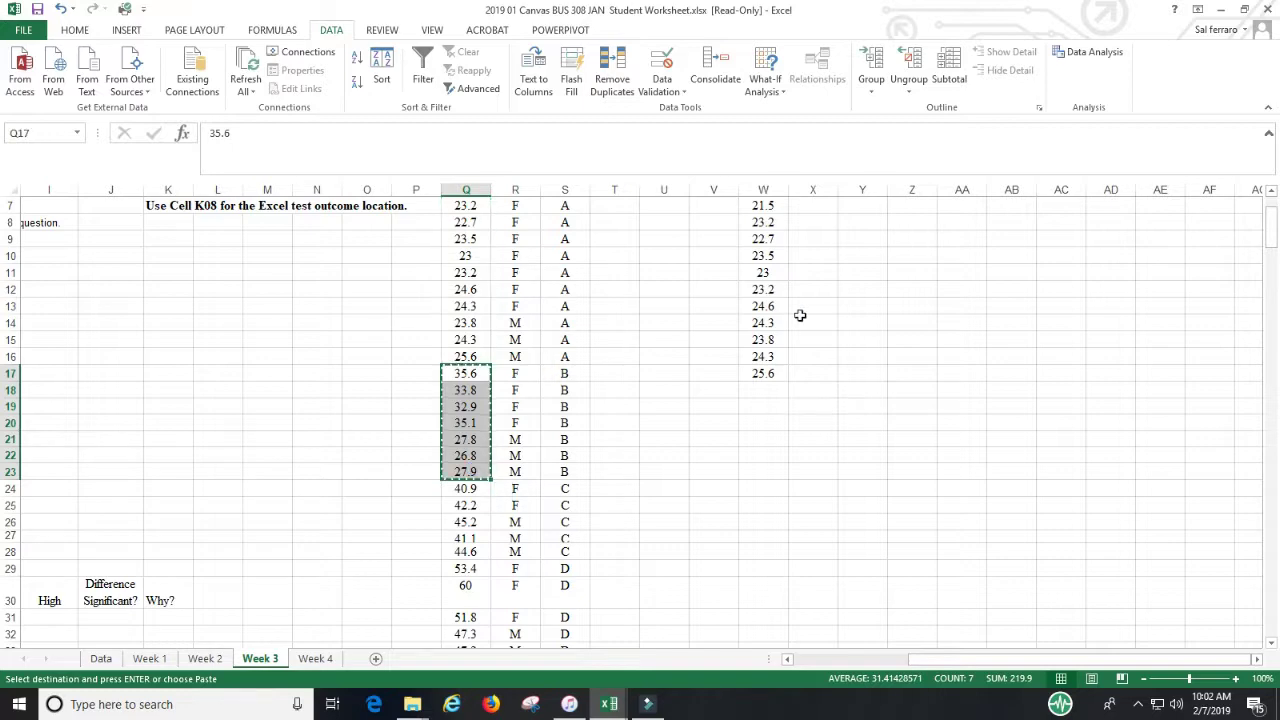
{"action": "scroll", "coordinate": [885, 320], "scroll_direction": "up", "scroll_amount": 2}
{"action": "left_click", "coordinate": [812, 241]}
{"action": "key", "text": "ctrl+v"}
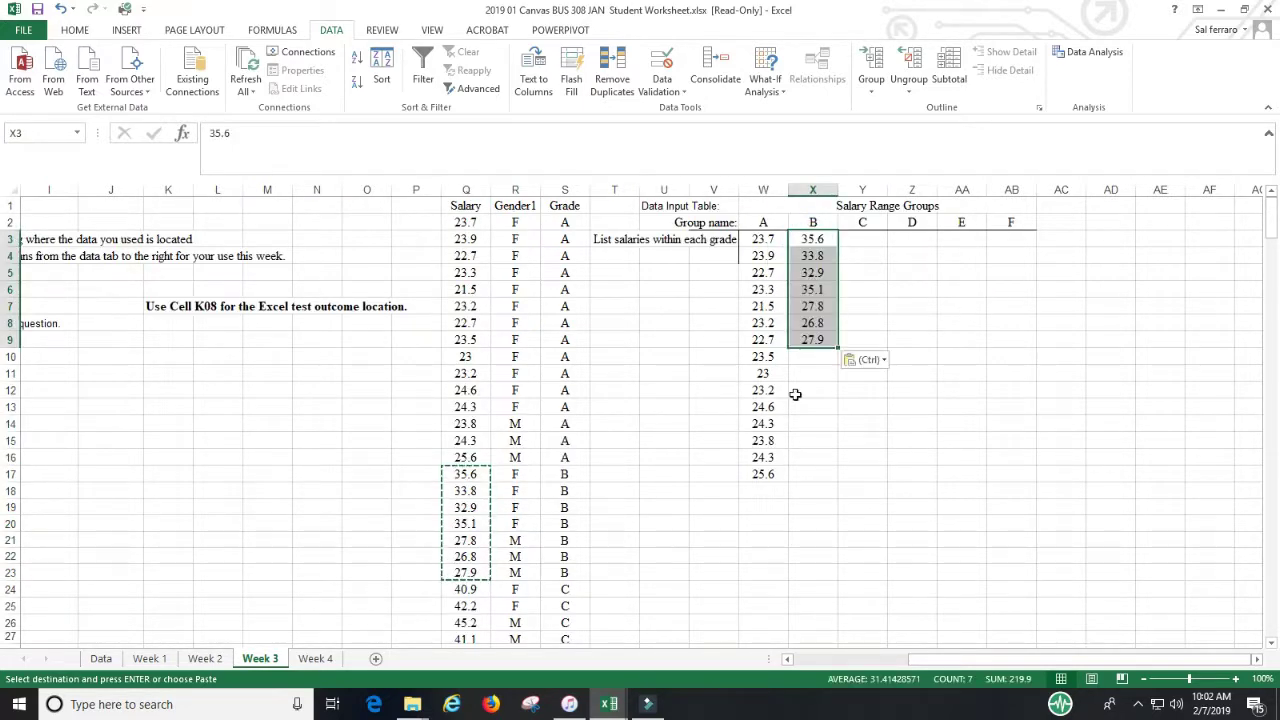
- Copy the grade C and D salaries into columns Y and Z under groups C and D
{"action": "scroll", "coordinate": [551, 420], "scroll_direction": "down", "scroll_amount": 4}
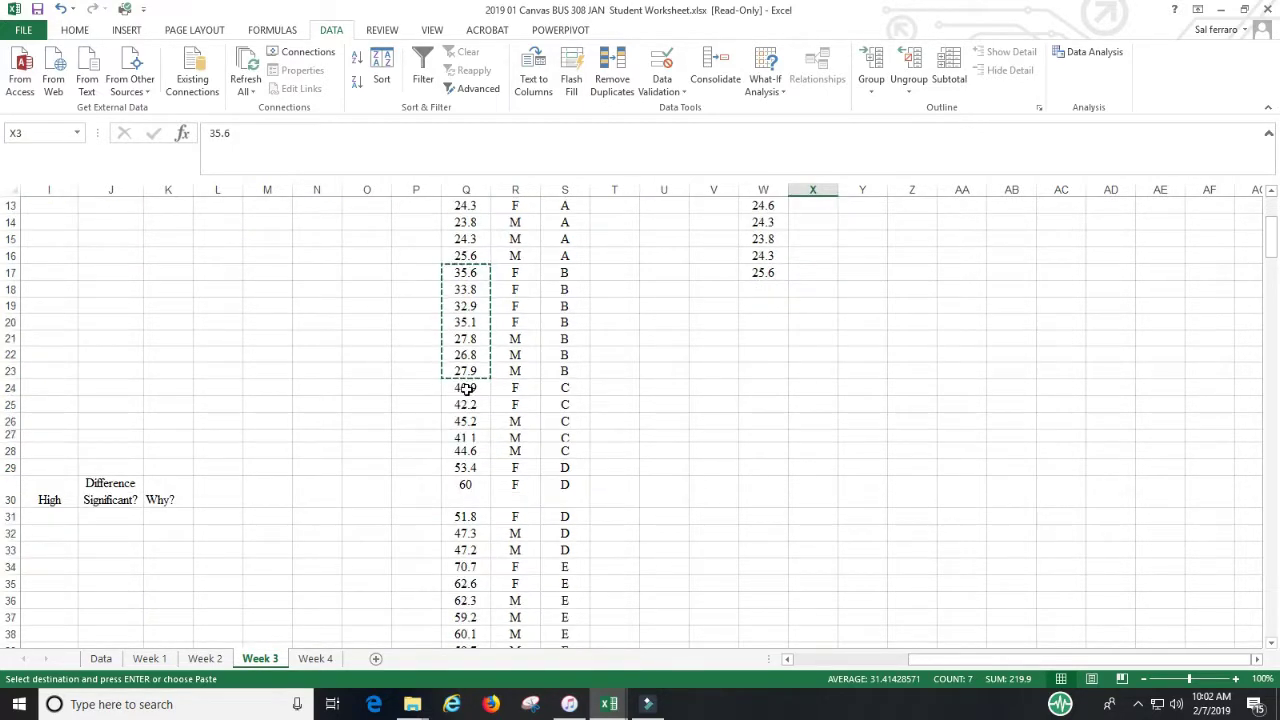
{"action": "left_click_drag", "start_coordinate": [465, 390], "coordinate": [466, 453]}
{"action": "key", "text": "ctrl+c"}
{"action": "scroll", "coordinate": [870, 335], "scroll_direction": "up", "scroll_amount": 4}
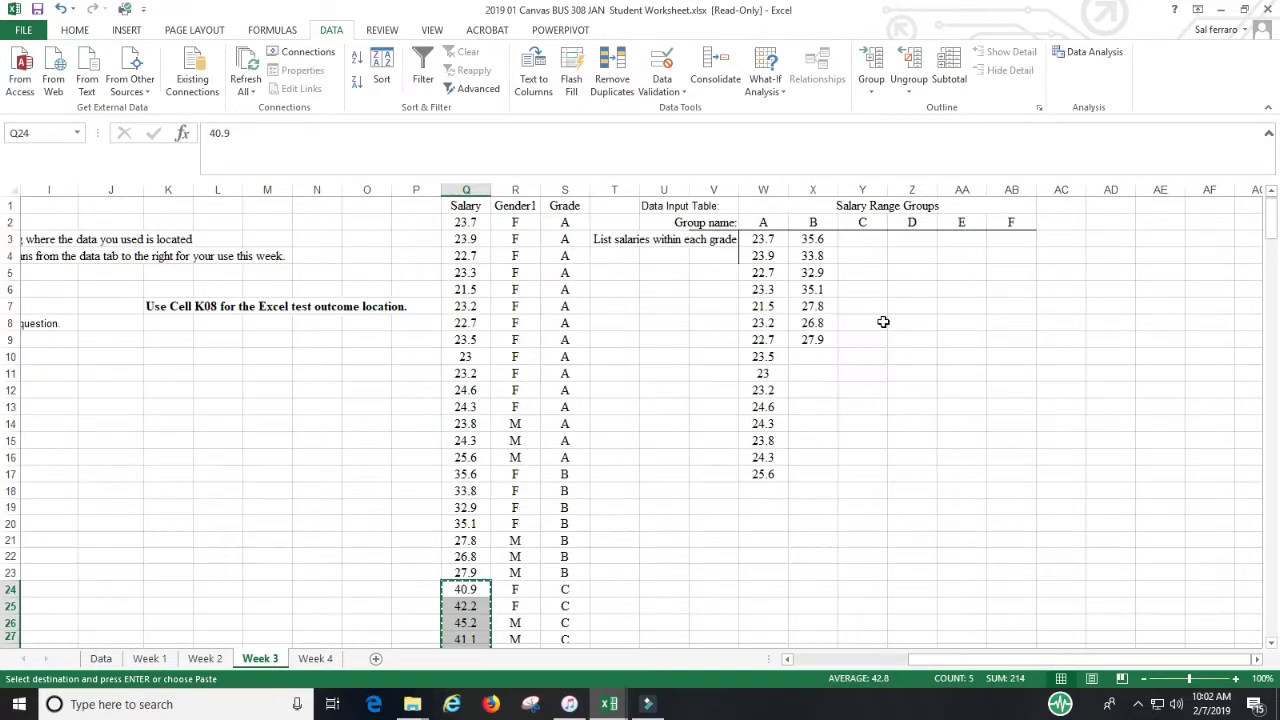
{"action": "left_click", "coordinate": [871, 241]}
{"action": "key", "text": "ctrl+v"}
{"action": "scroll", "coordinate": [540, 410], "scroll_direction": "down", "scroll_amount": 5}
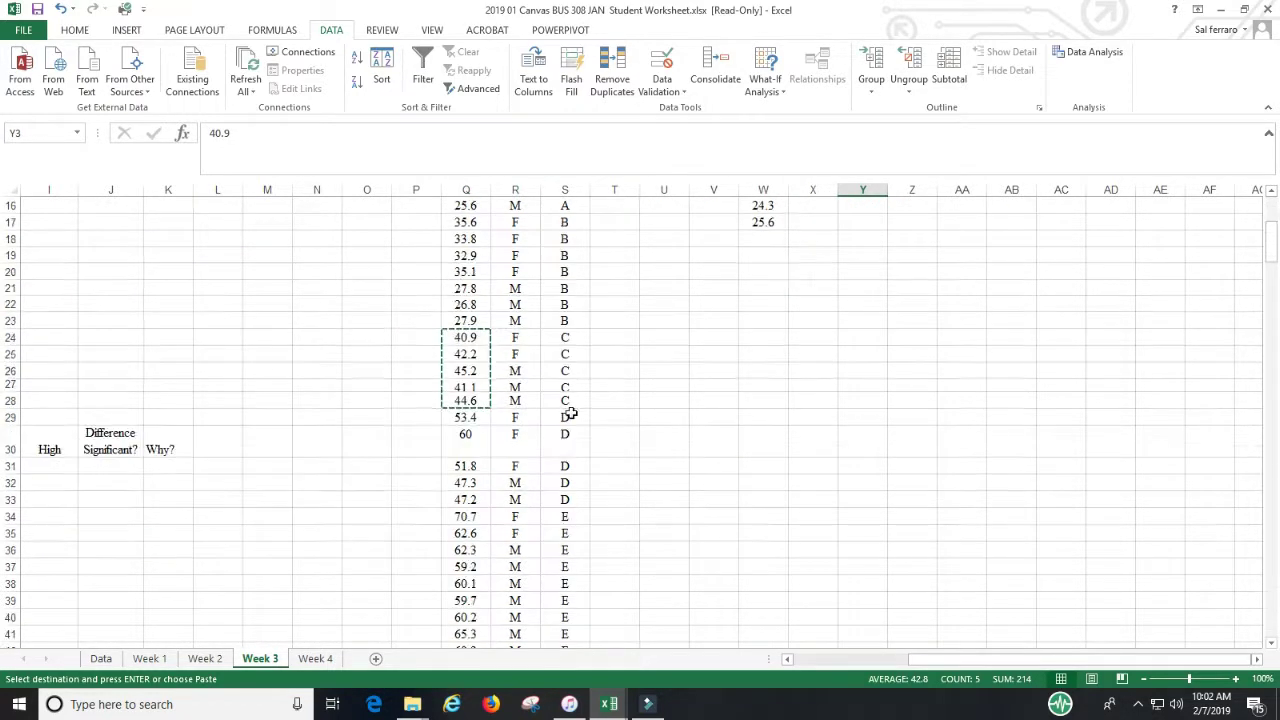
{"action": "left_click_drag", "start_coordinate": [470, 421], "coordinate": [467, 500]}
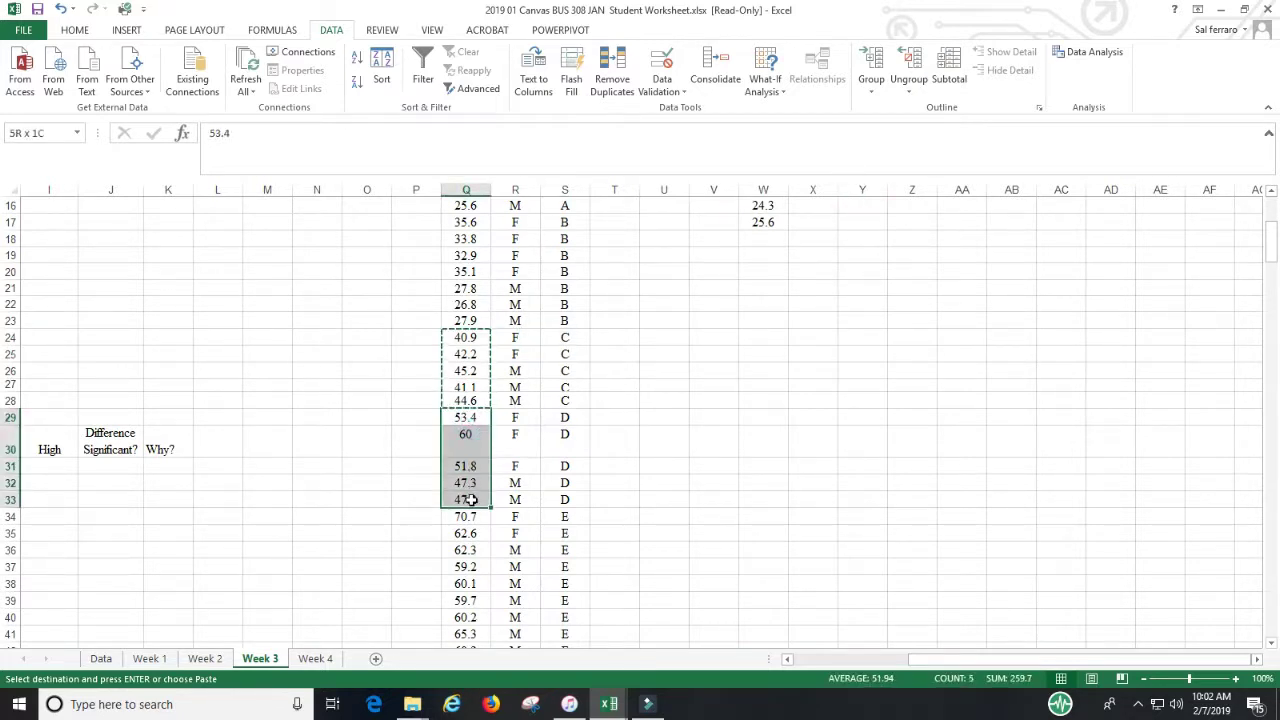
{"action": "key", "text": "ctrl+c"}
{"action": "scroll", "coordinate": [820, 410], "scroll_direction": "up", "scroll_amount": 5}
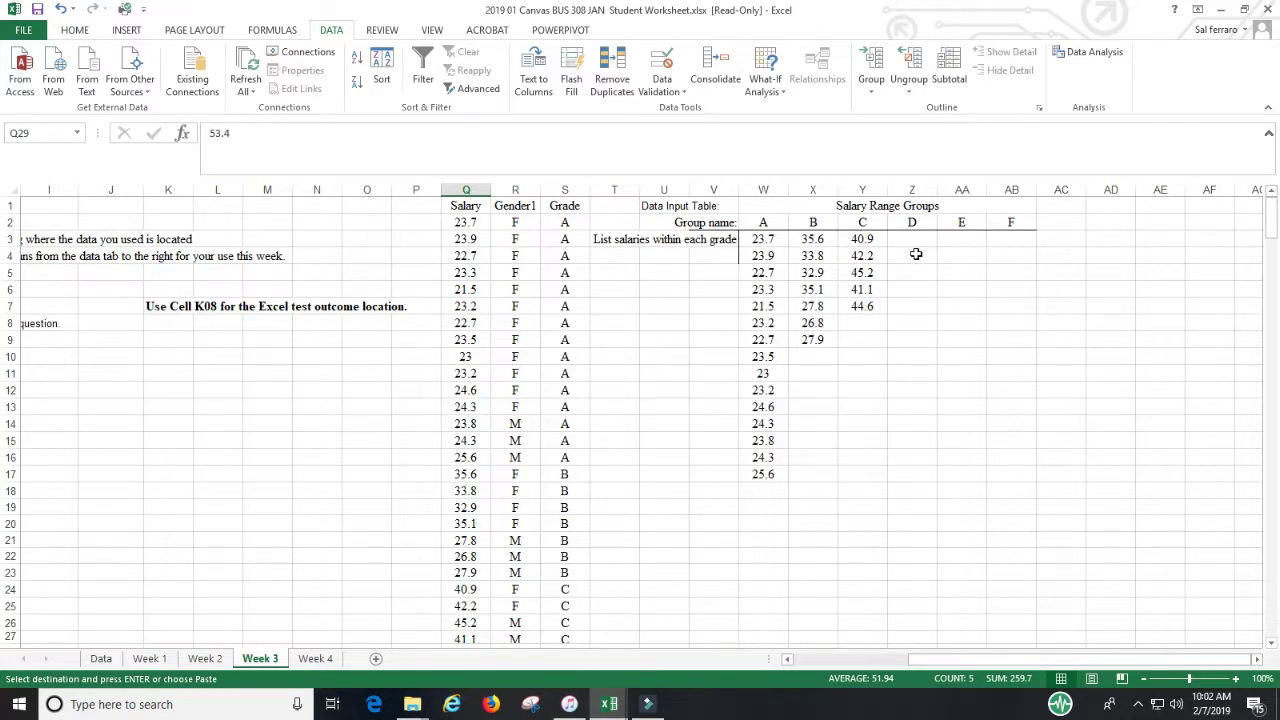
{"action": "left_click", "coordinate": [919, 243]}
{"action": "key", "text": "ctrl+v"}
- Copy all twelve grade E salaries into column AA under group E
{"action": "scroll", "coordinate": [543, 397], "scroll_direction": "down", "scroll_amount": 8}
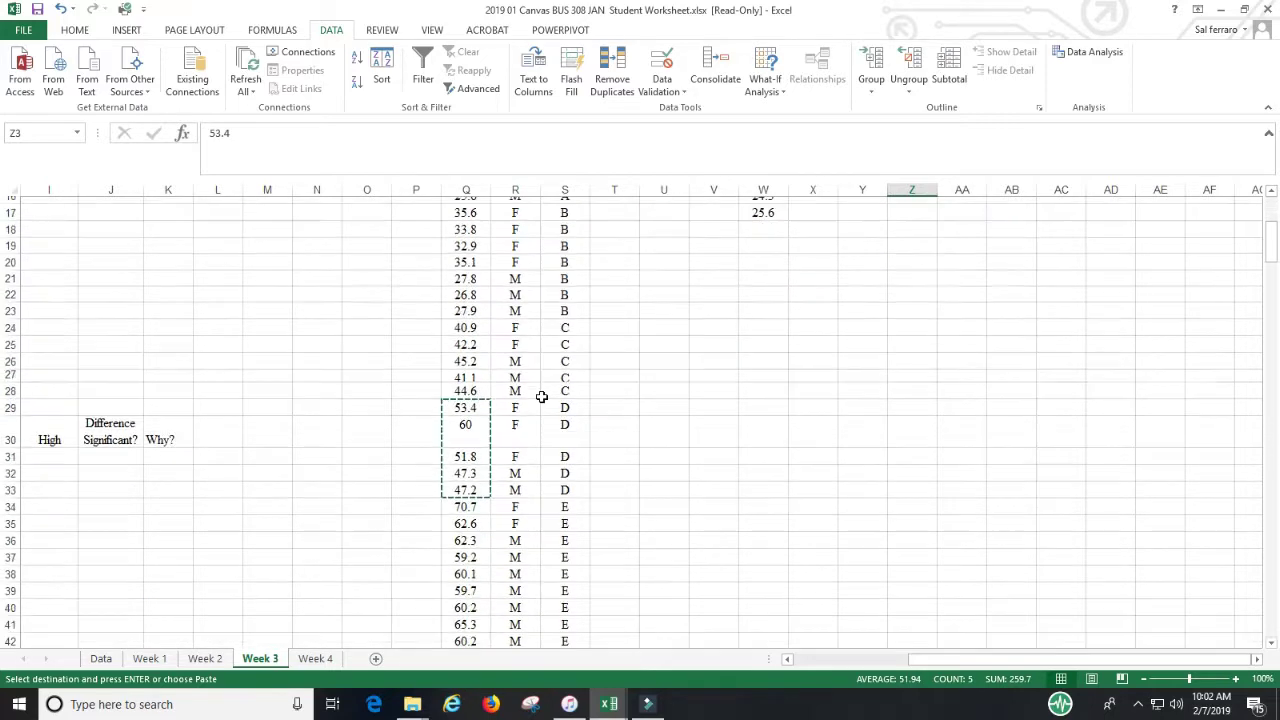
{"action": "left_click_drag", "start_coordinate": [465, 368], "coordinate": [465, 552]}
{"action": "key", "text": "ctrl+c"}
{"action": "scroll", "coordinate": [907, 402], "scroll_direction": "up", "scroll_amount": 7}
{"action": "scroll", "coordinate": [907, 402], "scroll_direction": "up", "scroll_amount": 1}
{"action": "left_click", "coordinate": [955, 246]}
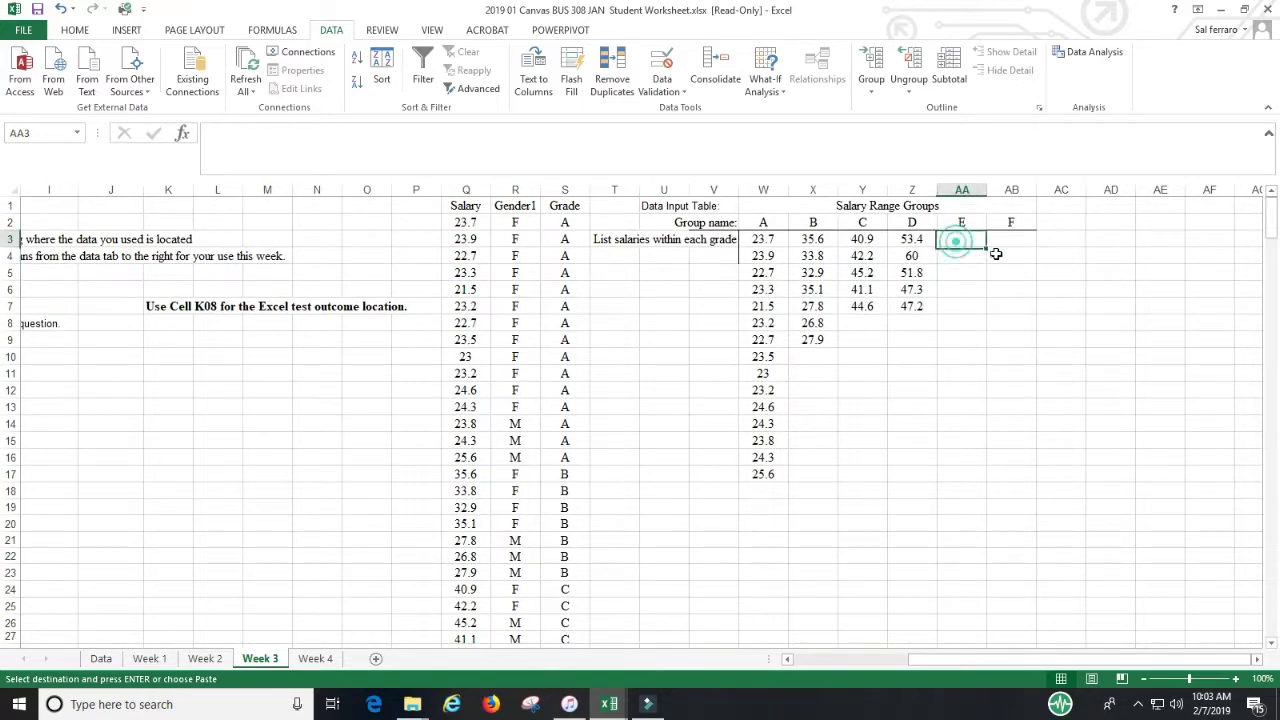
{"action": "key", "text": "ctrl+v"}
- Copy the grade F salaries into column AB under group F
{"action": "scroll", "coordinate": [493, 417], "scroll_direction": "down", "scroll_amount": 7}
{"action": "scroll", "coordinate": [493, 417], "scroll_direction": "down", "scroll_amount": 4}
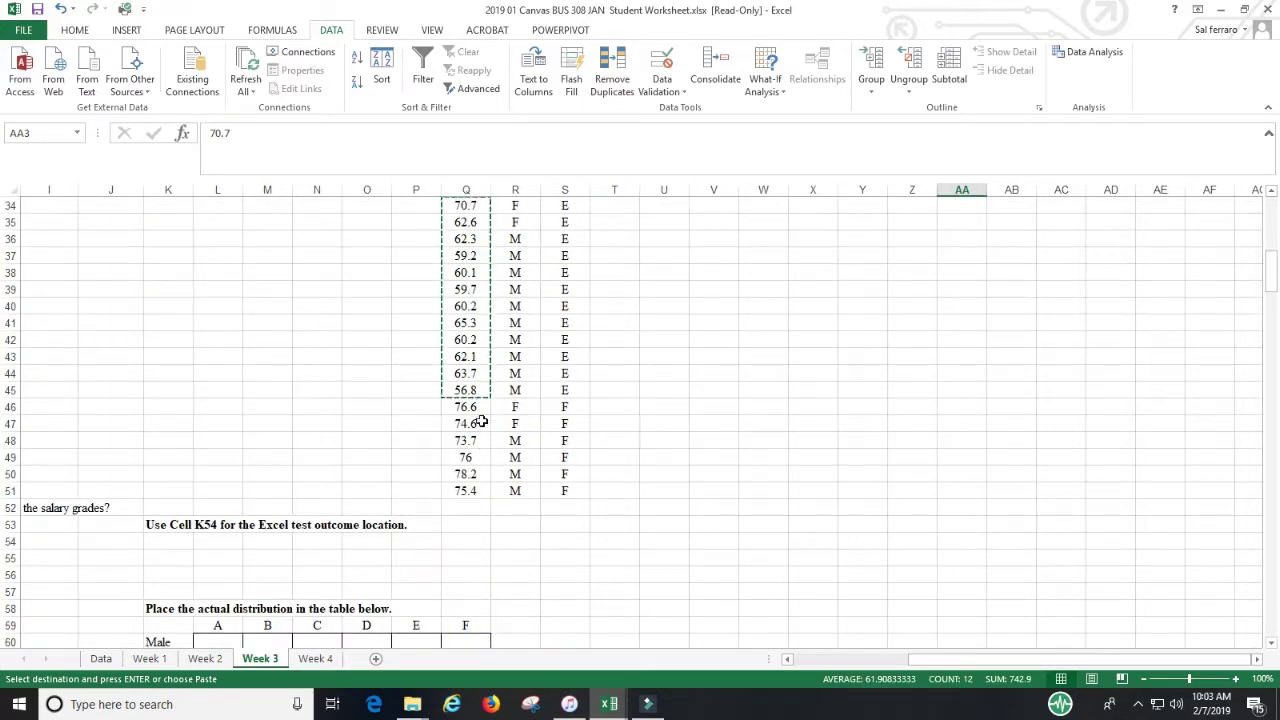
{"action": "left_click_drag", "start_coordinate": [469, 406], "coordinate": [466, 488]}
{"action": "key", "text": "ctrl+c"}
{"action": "scroll", "coordinate": [902, 381], "scroll_direction": "up", "scroll_amount": 11}
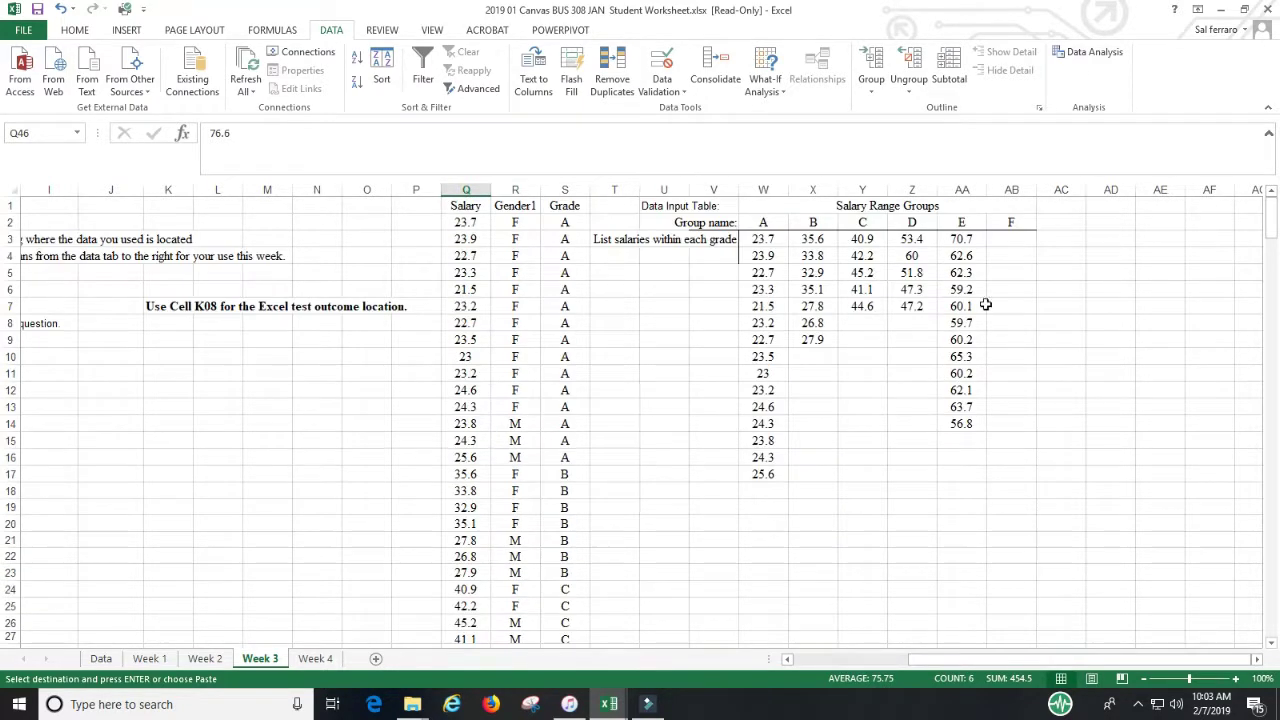
{"action": "left_click", "coordinate": [990, 272]}
{"action": "left_click", "coordinate": [1012, 239]}
{"action": "key", "text": "ctrl+v"}
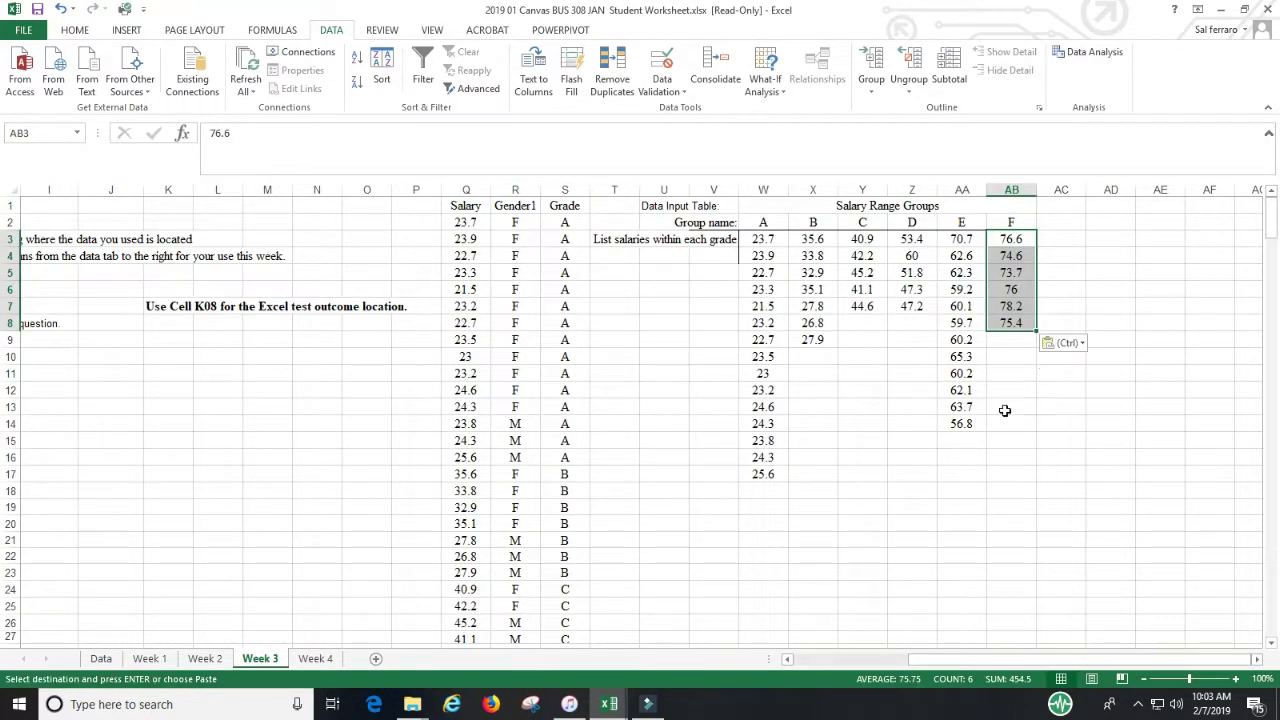
{"action": "left_click", "coordinate": [1005, 410]}
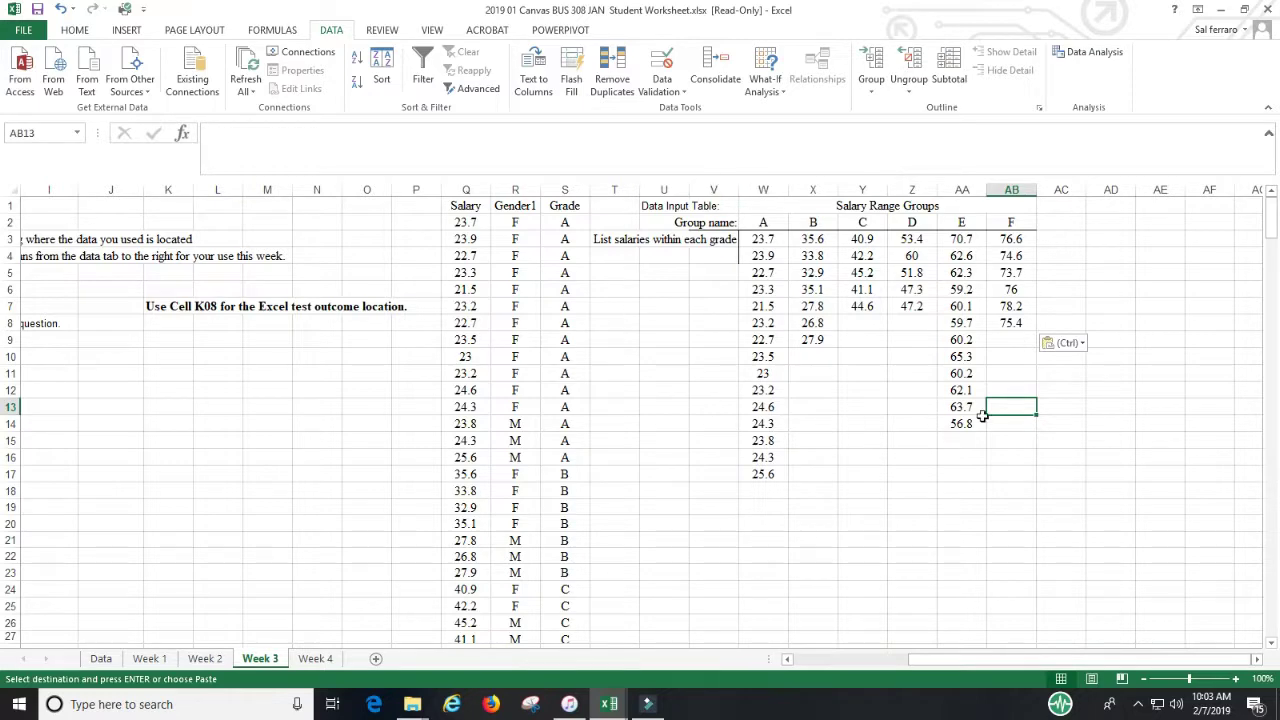
{"action": "left_click_drag", "start_coordinate": [1068, 660], "coordinate": [812, 660]}
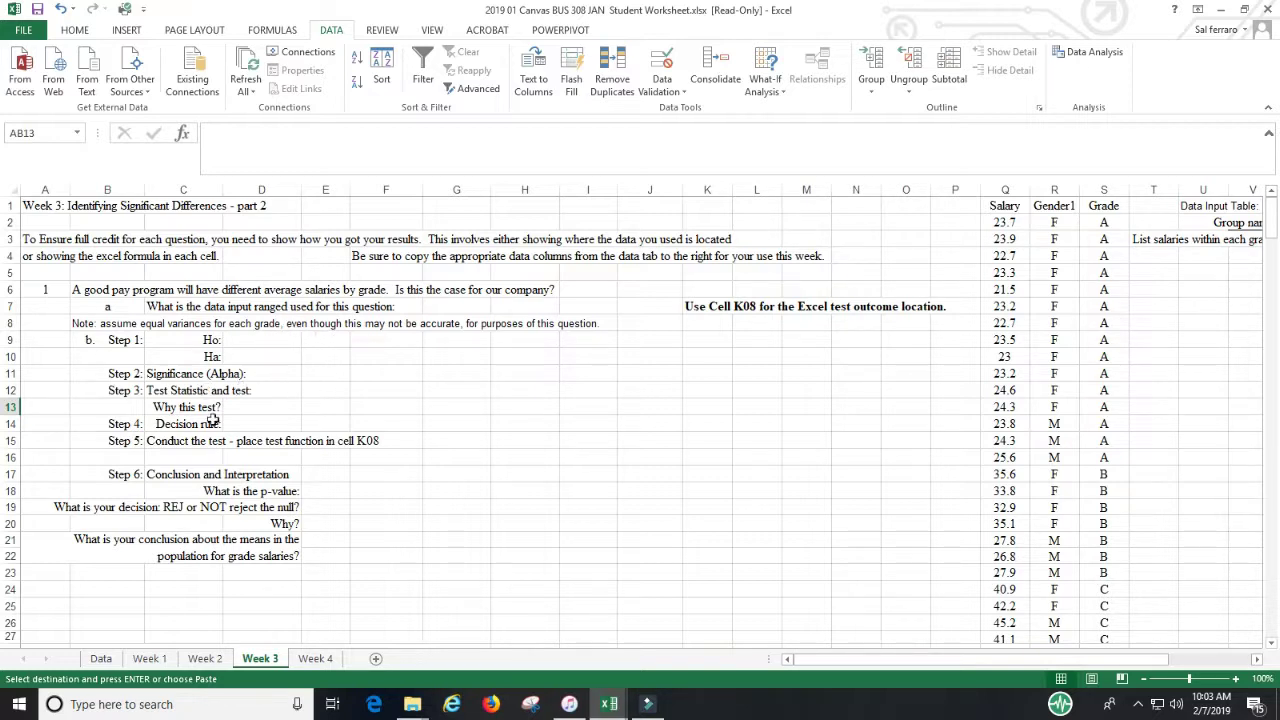
{"action": "left_click", "coordinate": [1095, 52]}
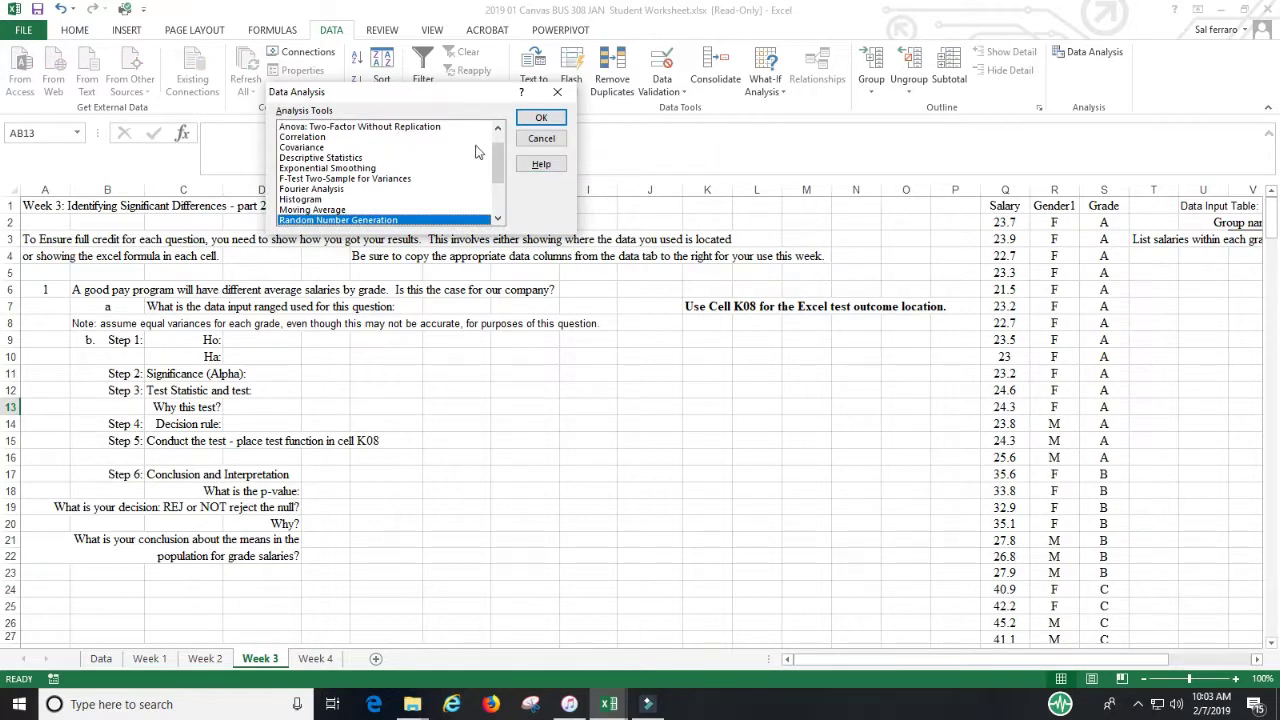
{"action": "left_click", "coordinate": [406, 128]}
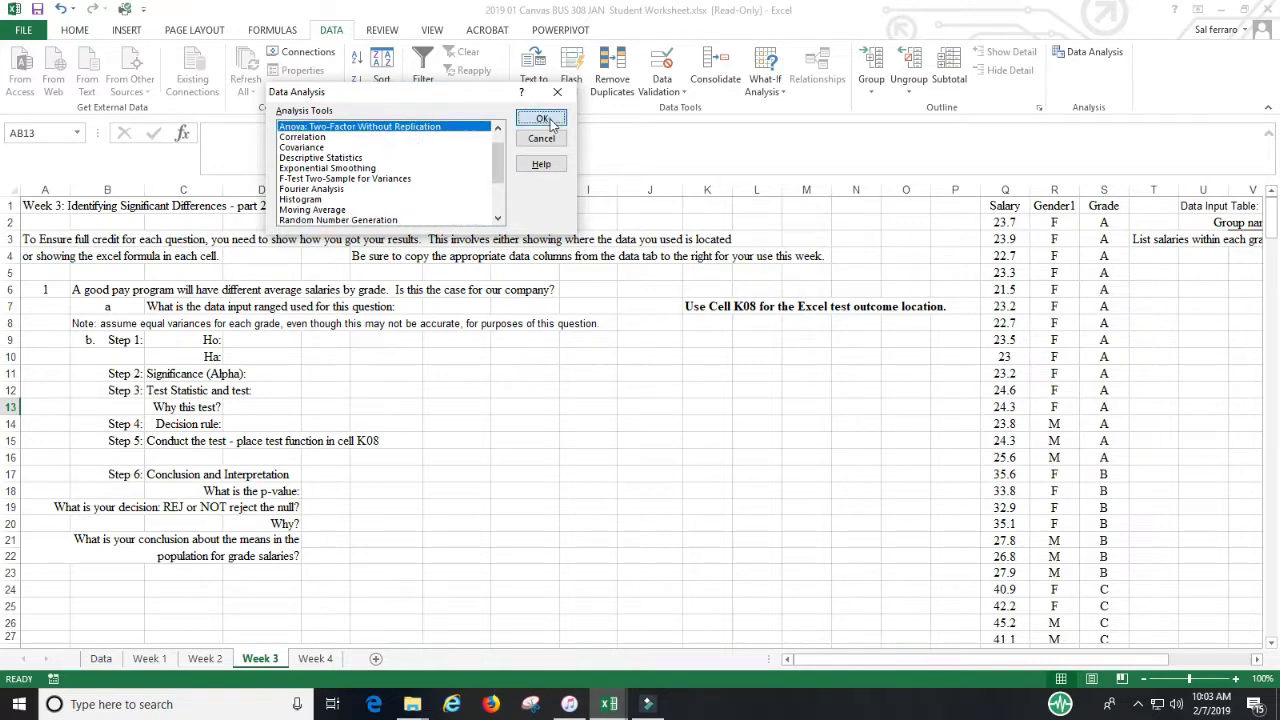
{"action": "left_click", "coordinate": [545, 119]}
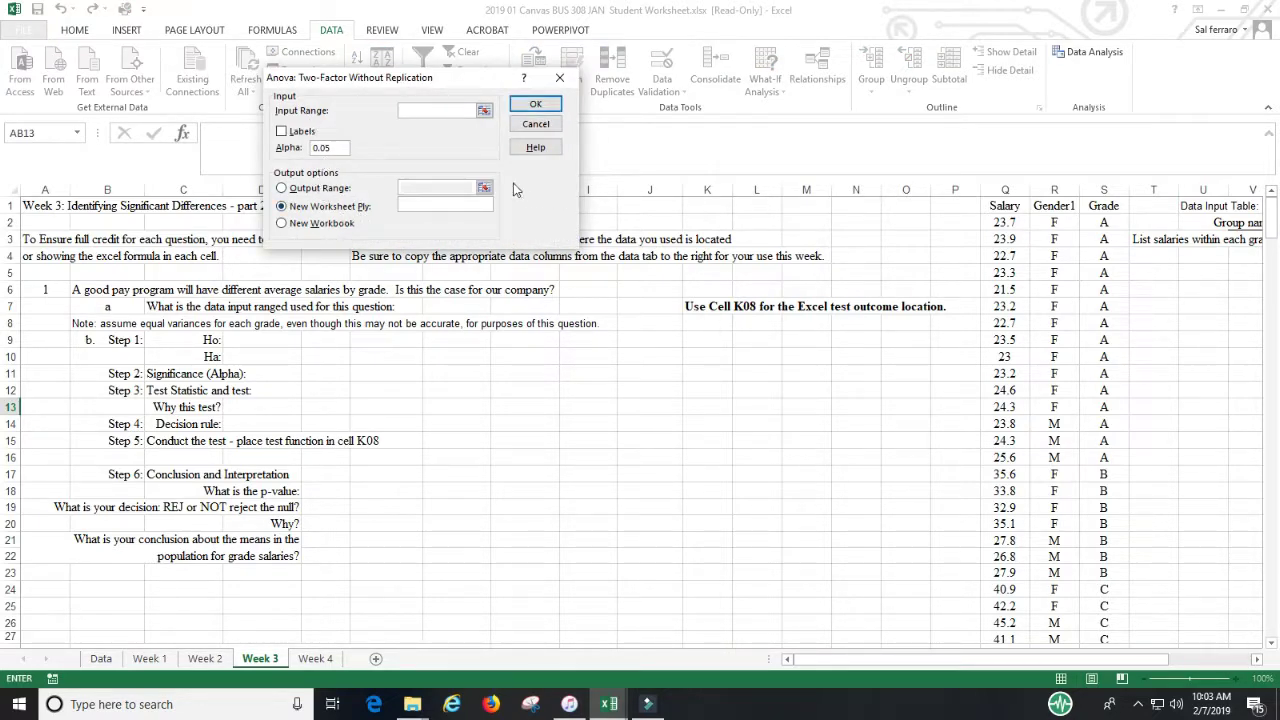
{"action": "left_click", "coordinate": [544, 131]}
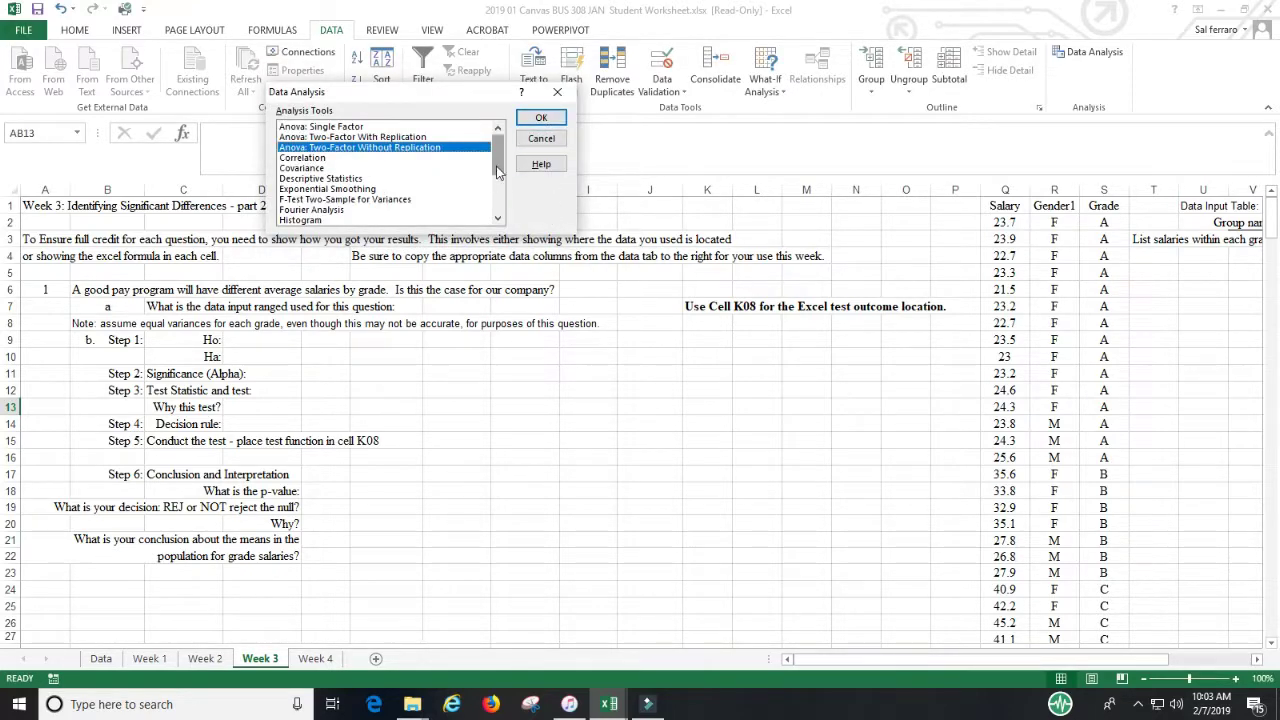
{"action": "left_click_drag", "start_coordinate": [498, 172], "coordinate": [498, 211]}
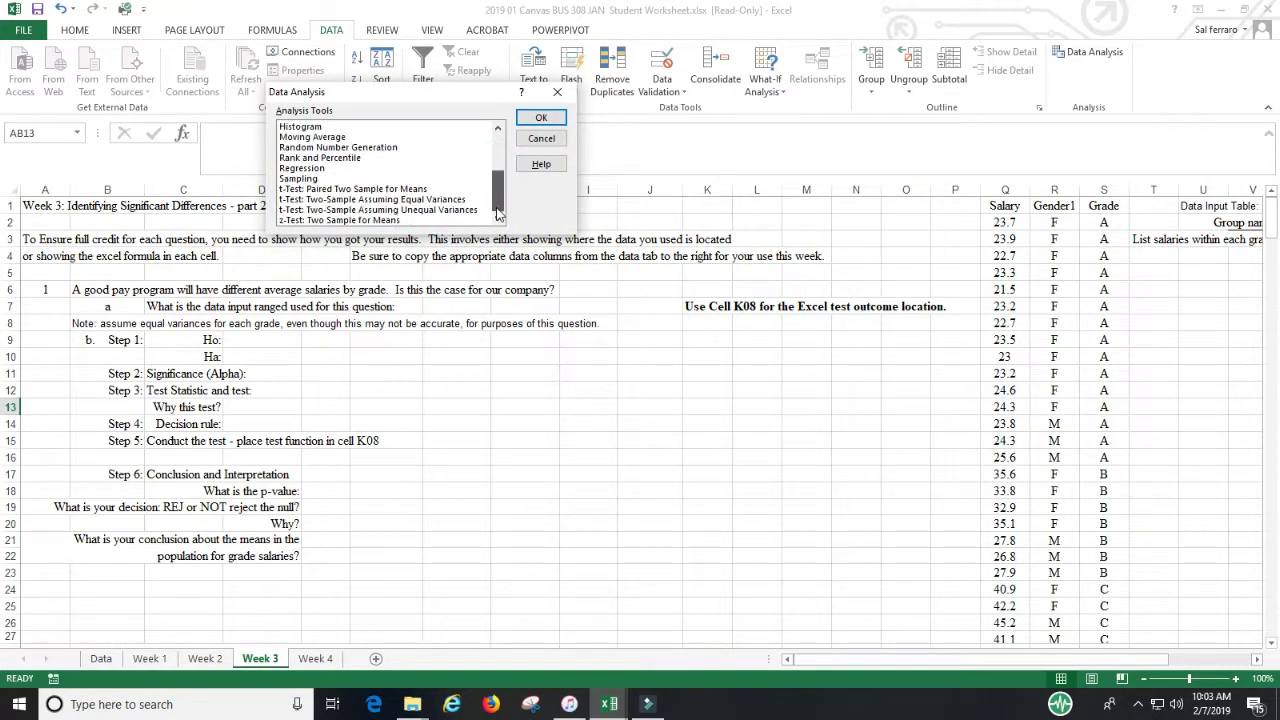
{"action": "left_click", "coordinate": [541, 138]}
{"action": "scroll", "coordinate": [701, 354], "scroll_direction": "down", "scroll_amount": 3}
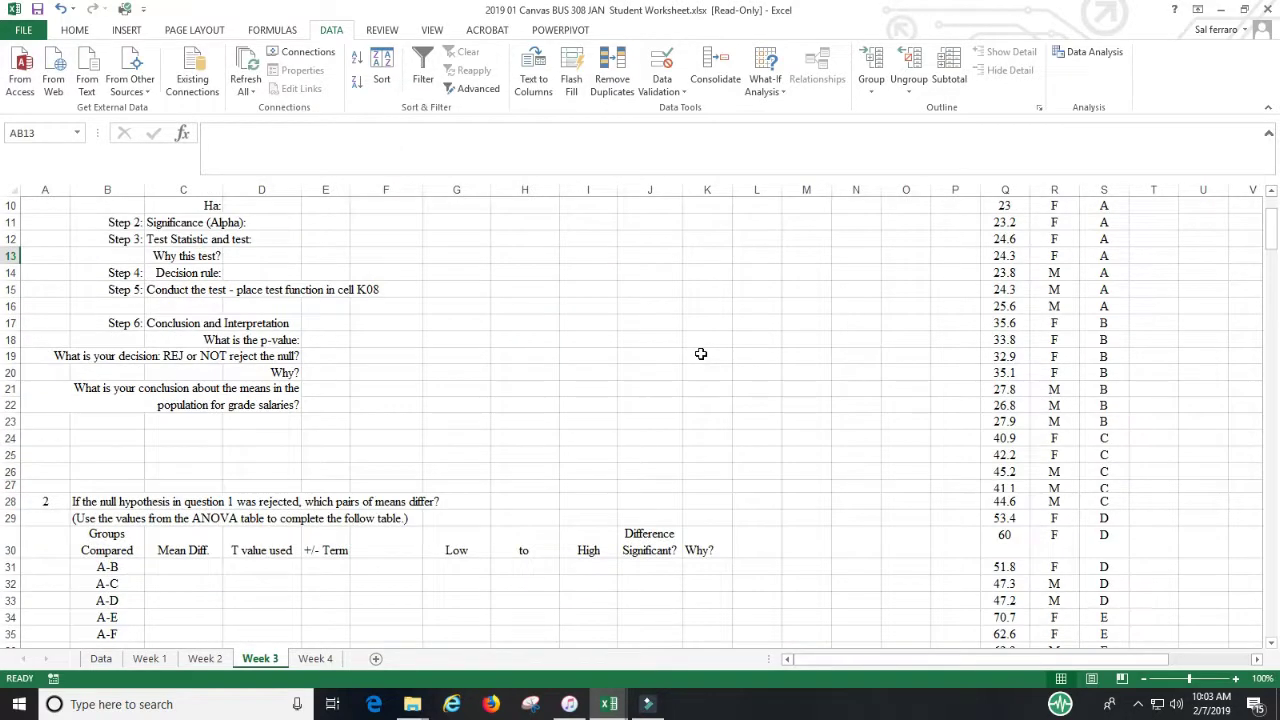
{"action": "scroll", "coordinate": [701, 354], "scroll_direction": "down", "scroll_amount": 4}
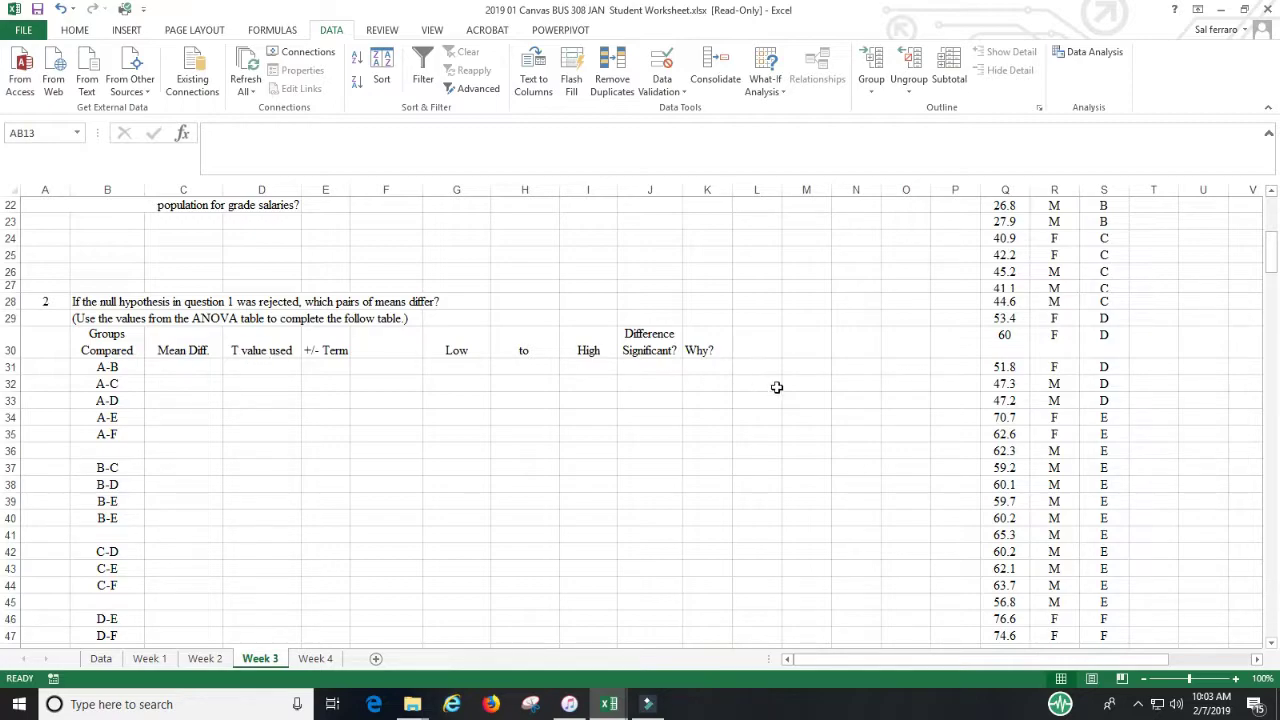
{"action": "scroll", "coordinate": [918, 472], "scroll_direction": "down", "scroll_amount": 7}
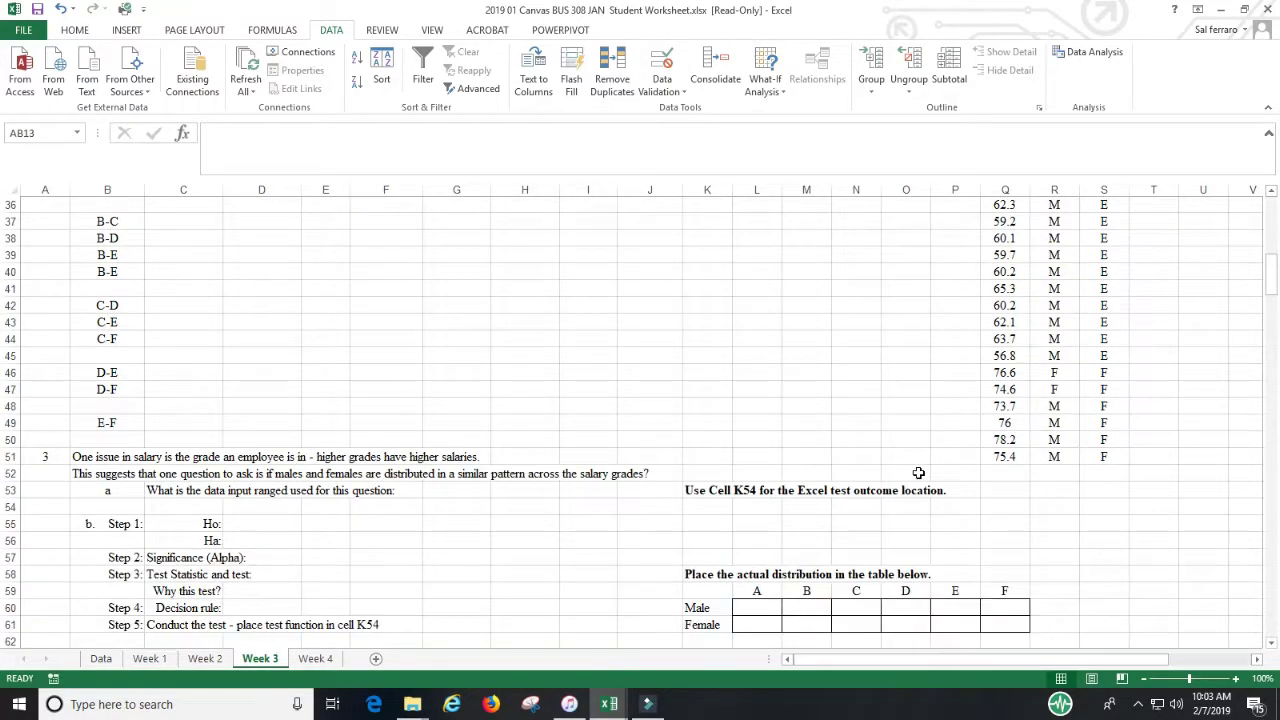
{"action": "scroll", "coordinate": [918, 472], "scroll_direction": "down", "scroll_amount": 1}
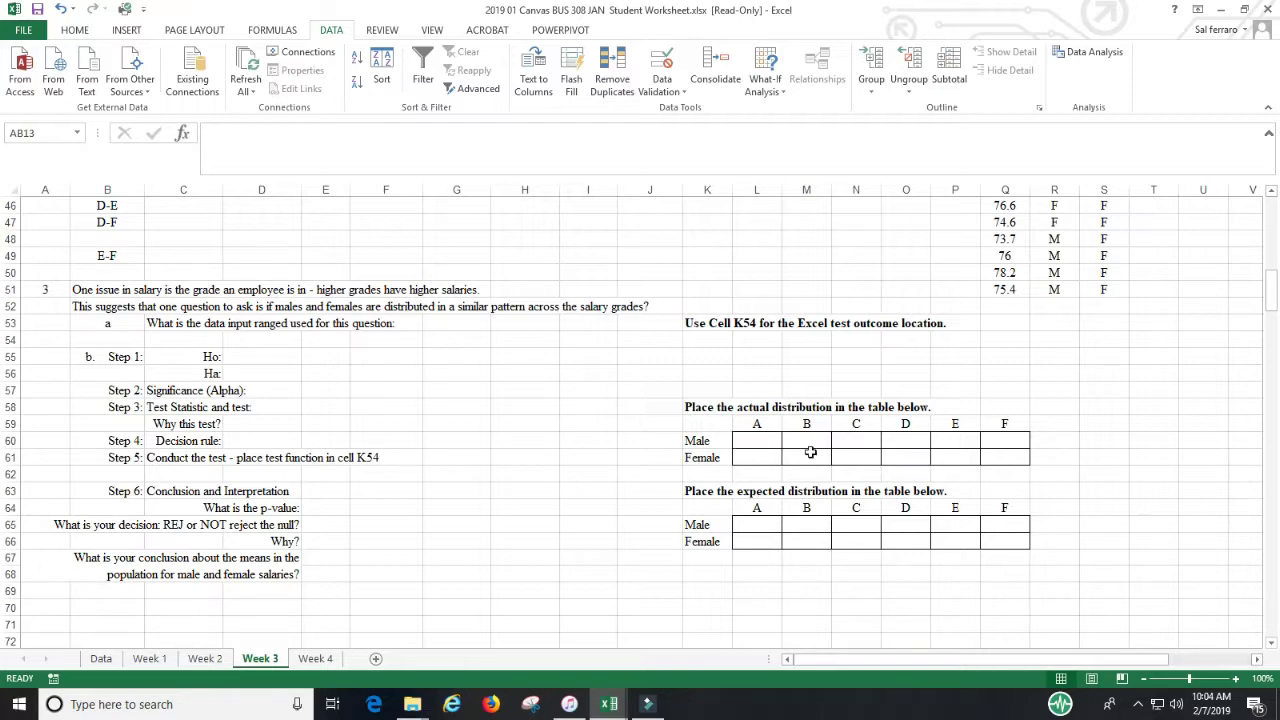
{"action": "scroll", "coordinate": [1137, 477], "scroll_direction": "up", "scroll_amount": 15}
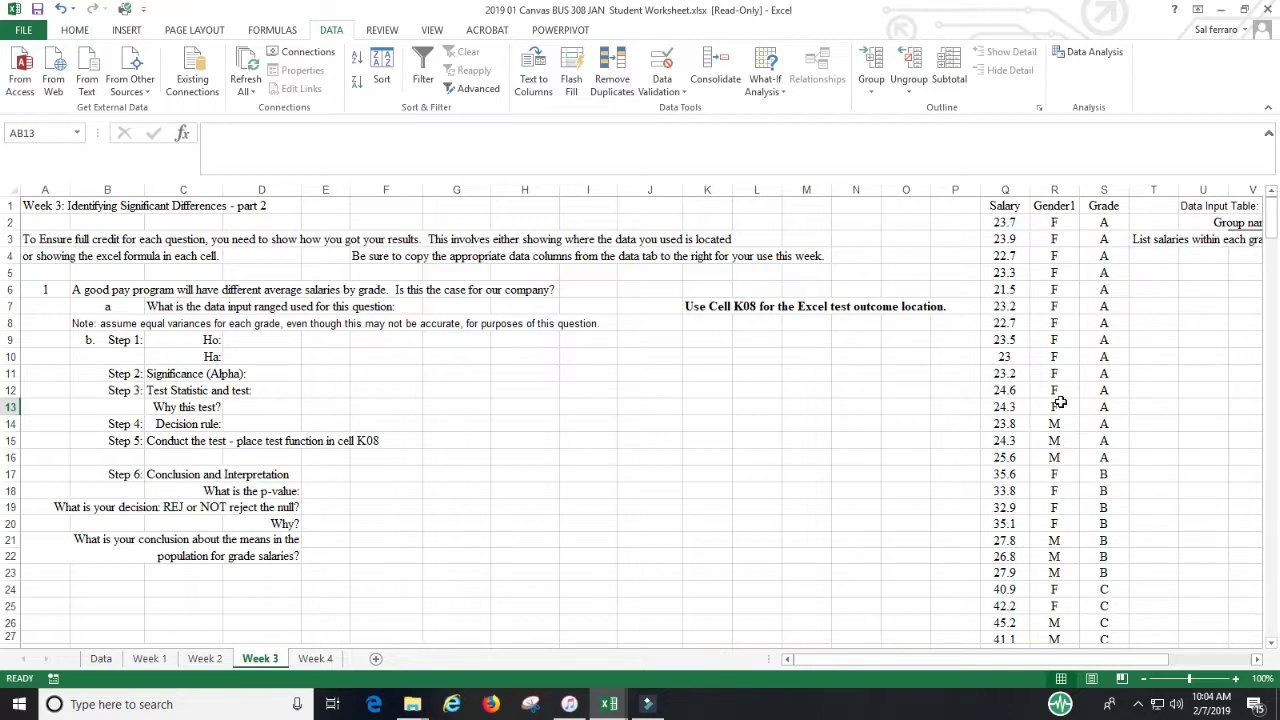
{"action": "scroll", "coordinate": [1203, 427], "scroll_direction": "down", "scroll_amount": 2}
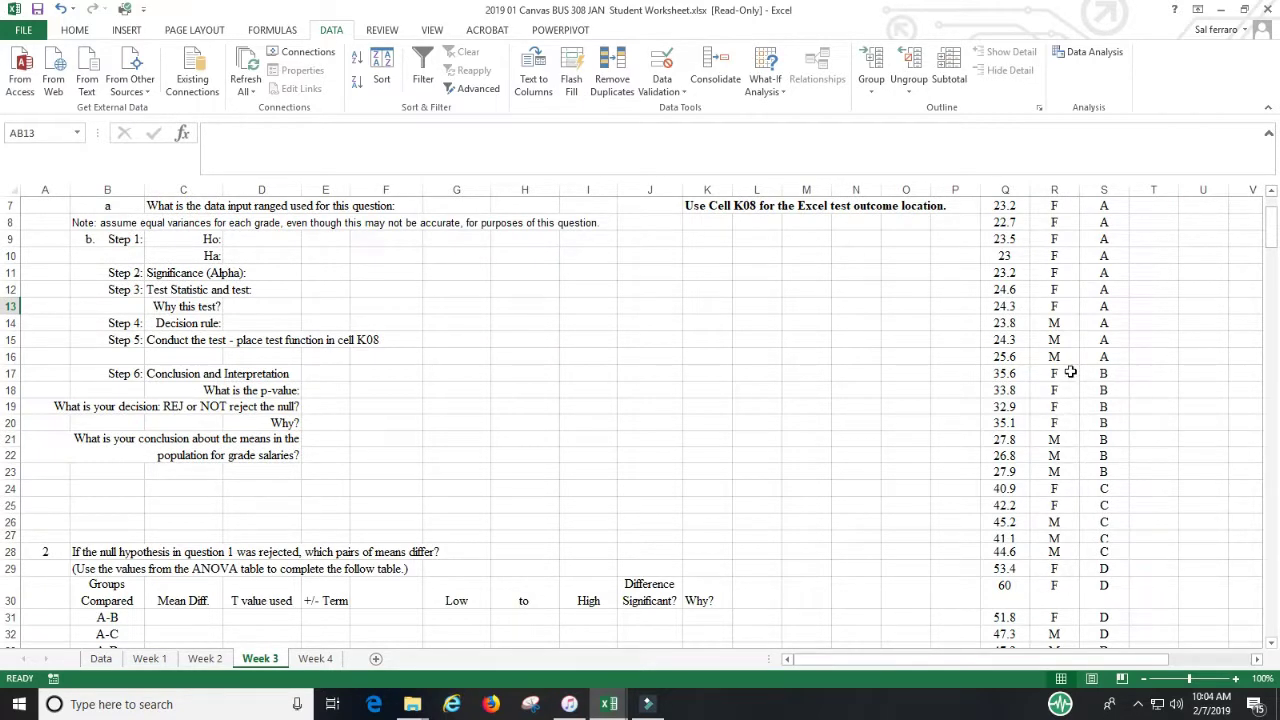
{"action": "scroll", "coordinate": [1160, 434], "scroll_direction": "down", "scroll_amount": 5}
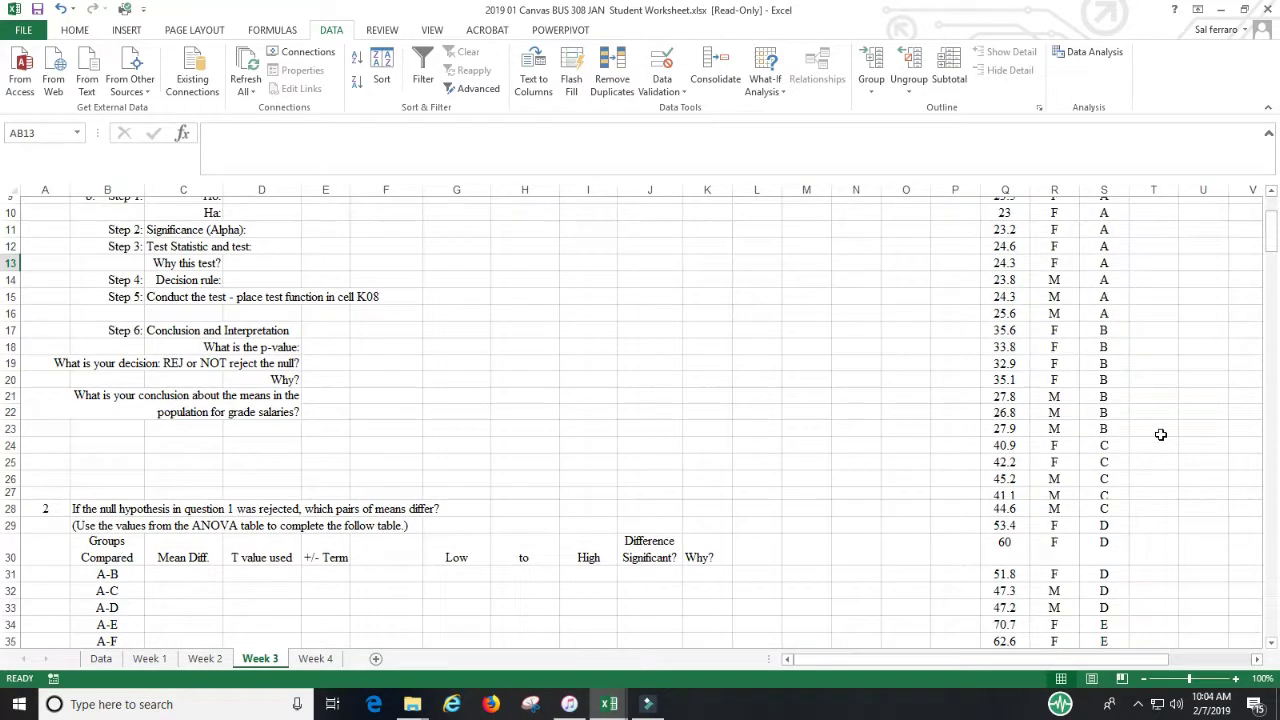
{"action": "scroll", "coordinate": [1165, 435], "scroll_direction": "down", "scroll_amount": 9}
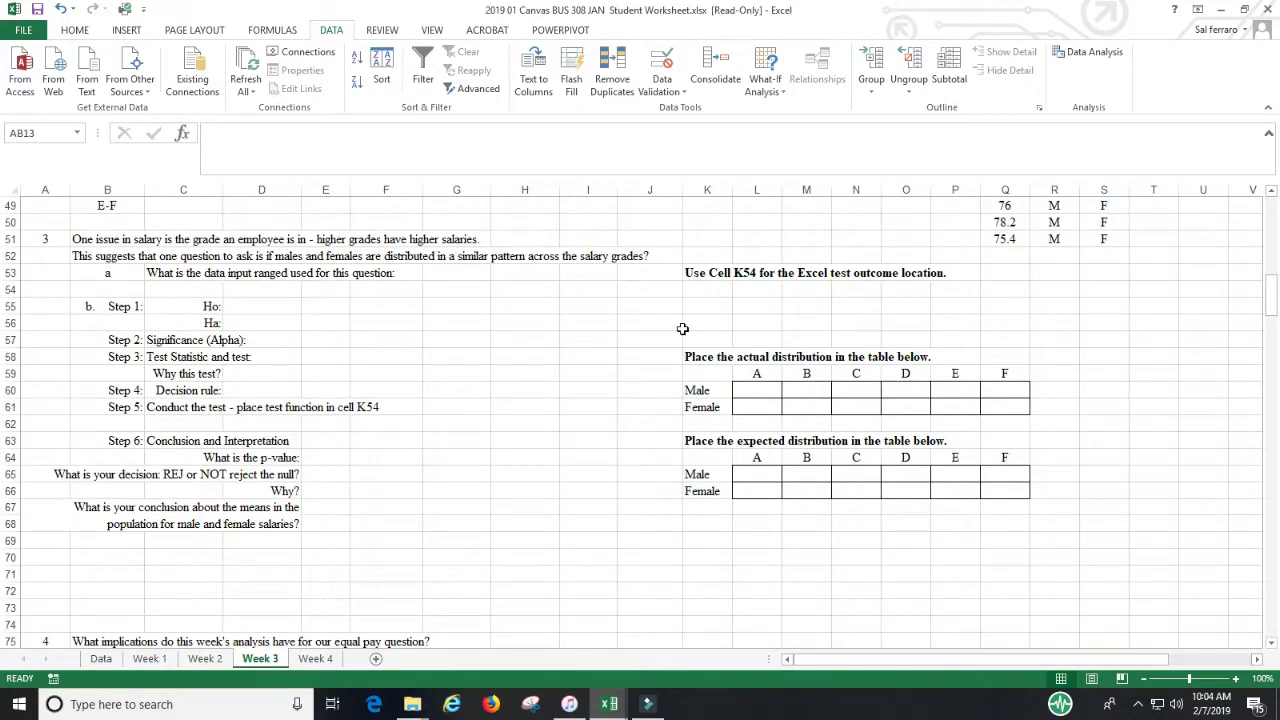
{"action": "scroll", "coordinate": [610, 362], "scroll_direction": "down", "scroll_amount": 6}
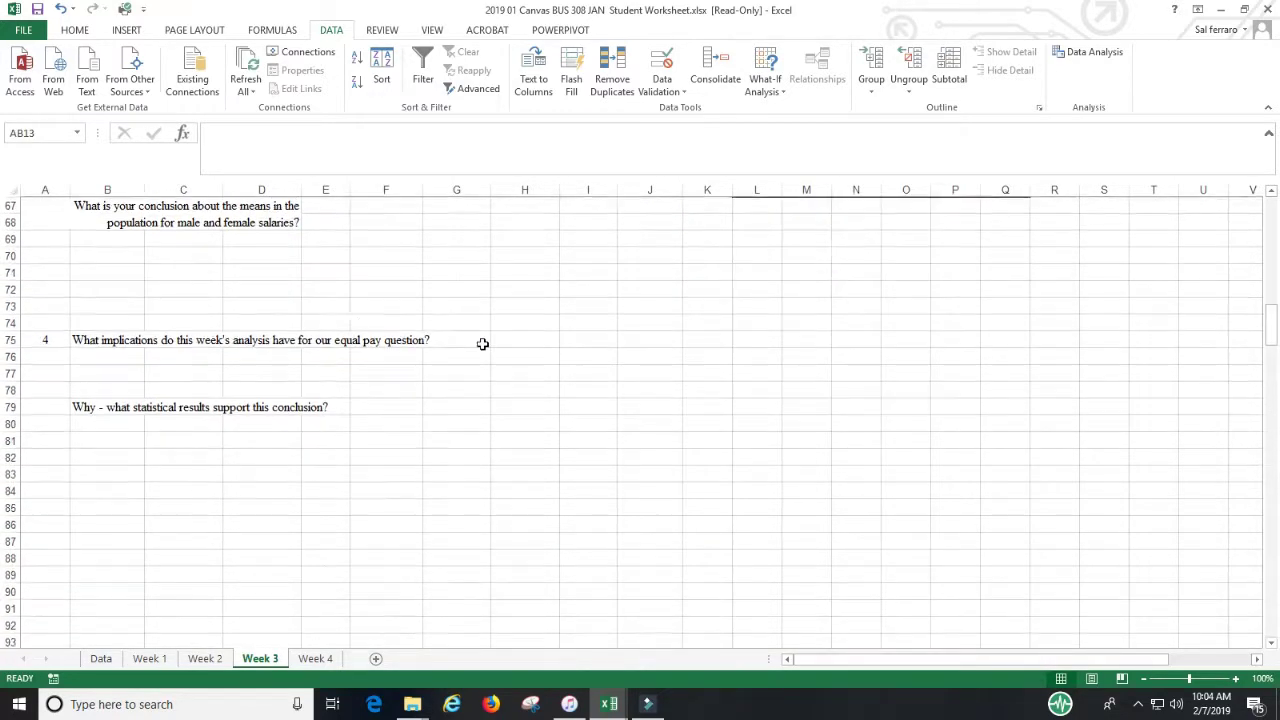
{"action": "scroll", "coordinate": [687, 435], "scroll_direction": "up", "scroll_amount": 20}
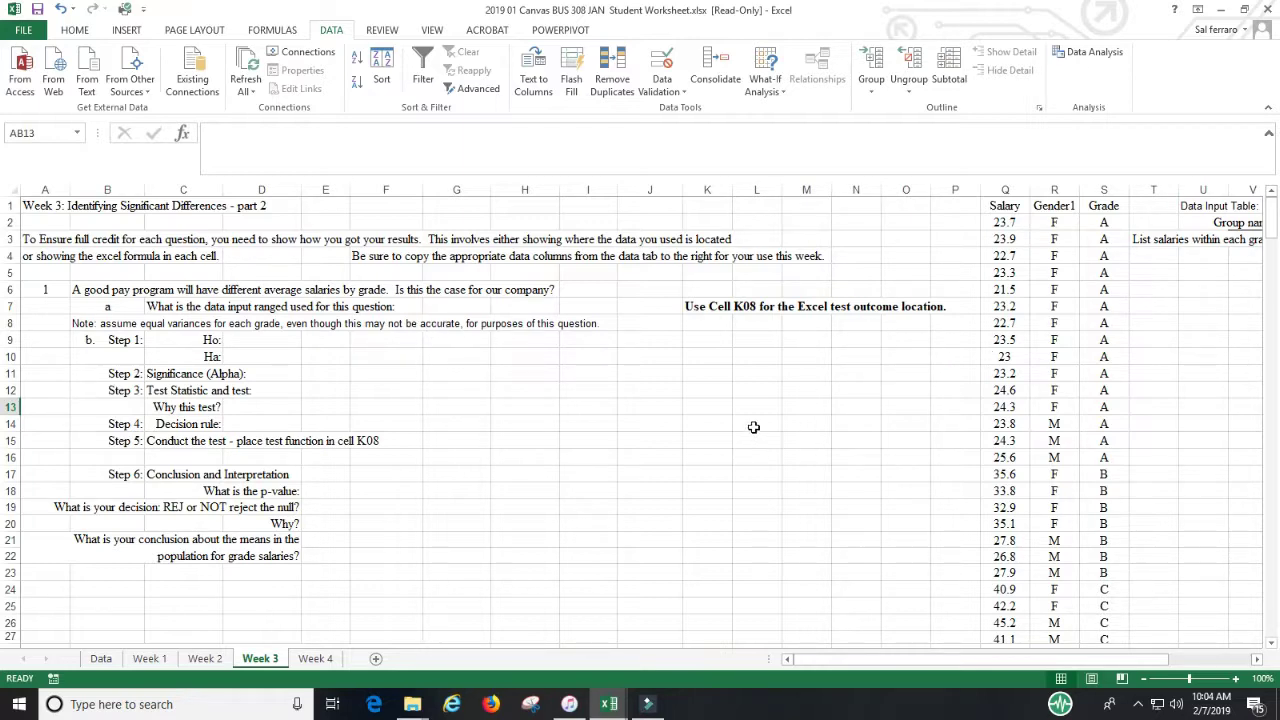
{"action": "scroll", "coordinate": [754, 428], "scroll_direction": "down", "scroll_amount": 20}
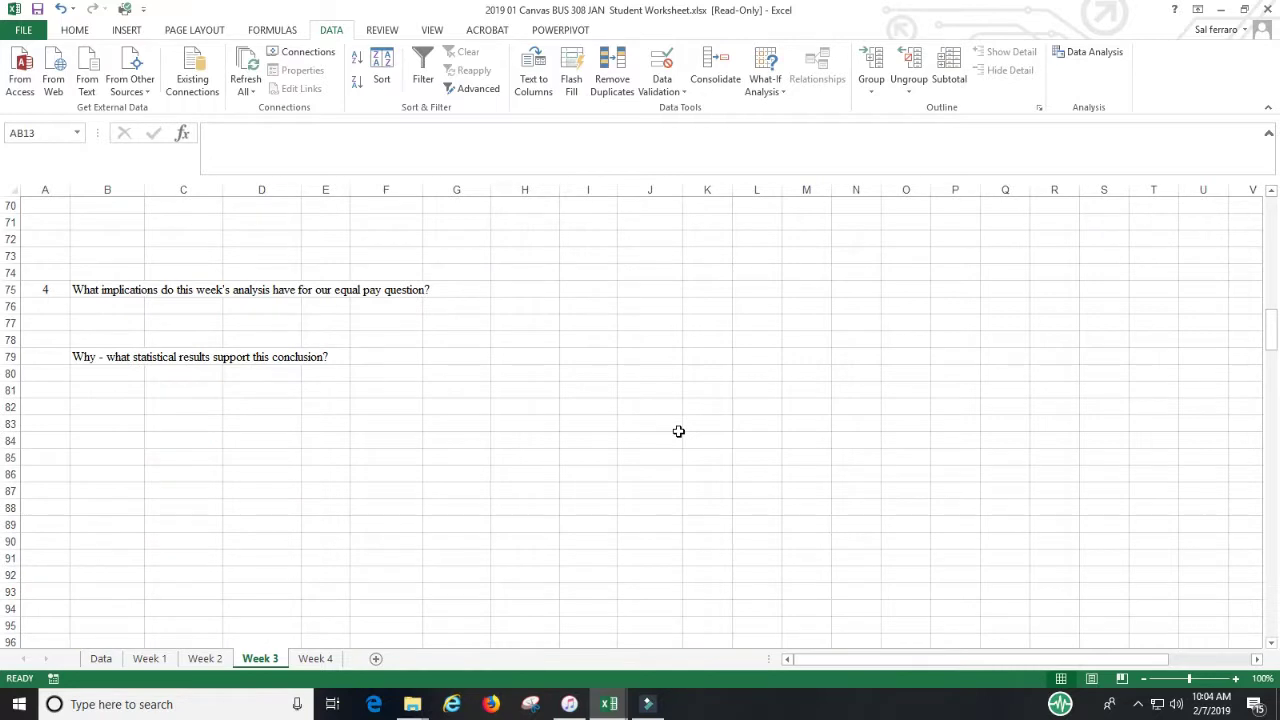
{"action": "scroll", "coordinate": [678, 431], "scroll_direction": "up", "scroll_amount": 20}
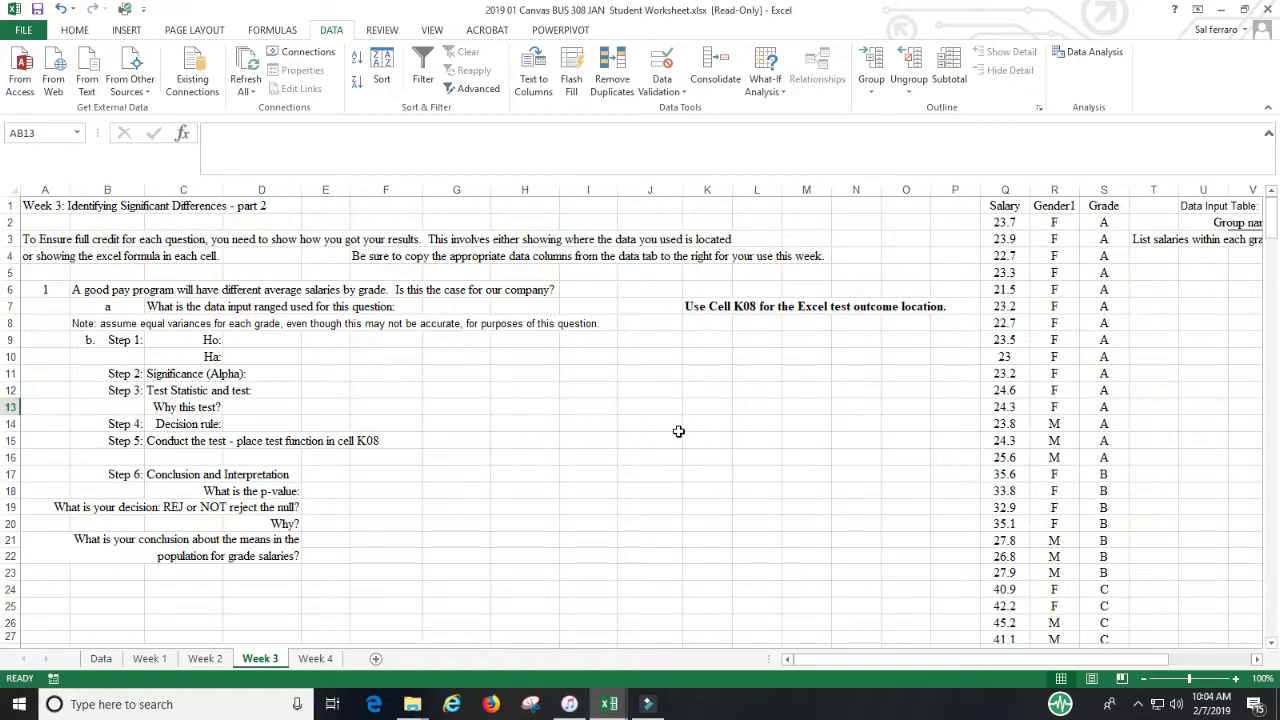